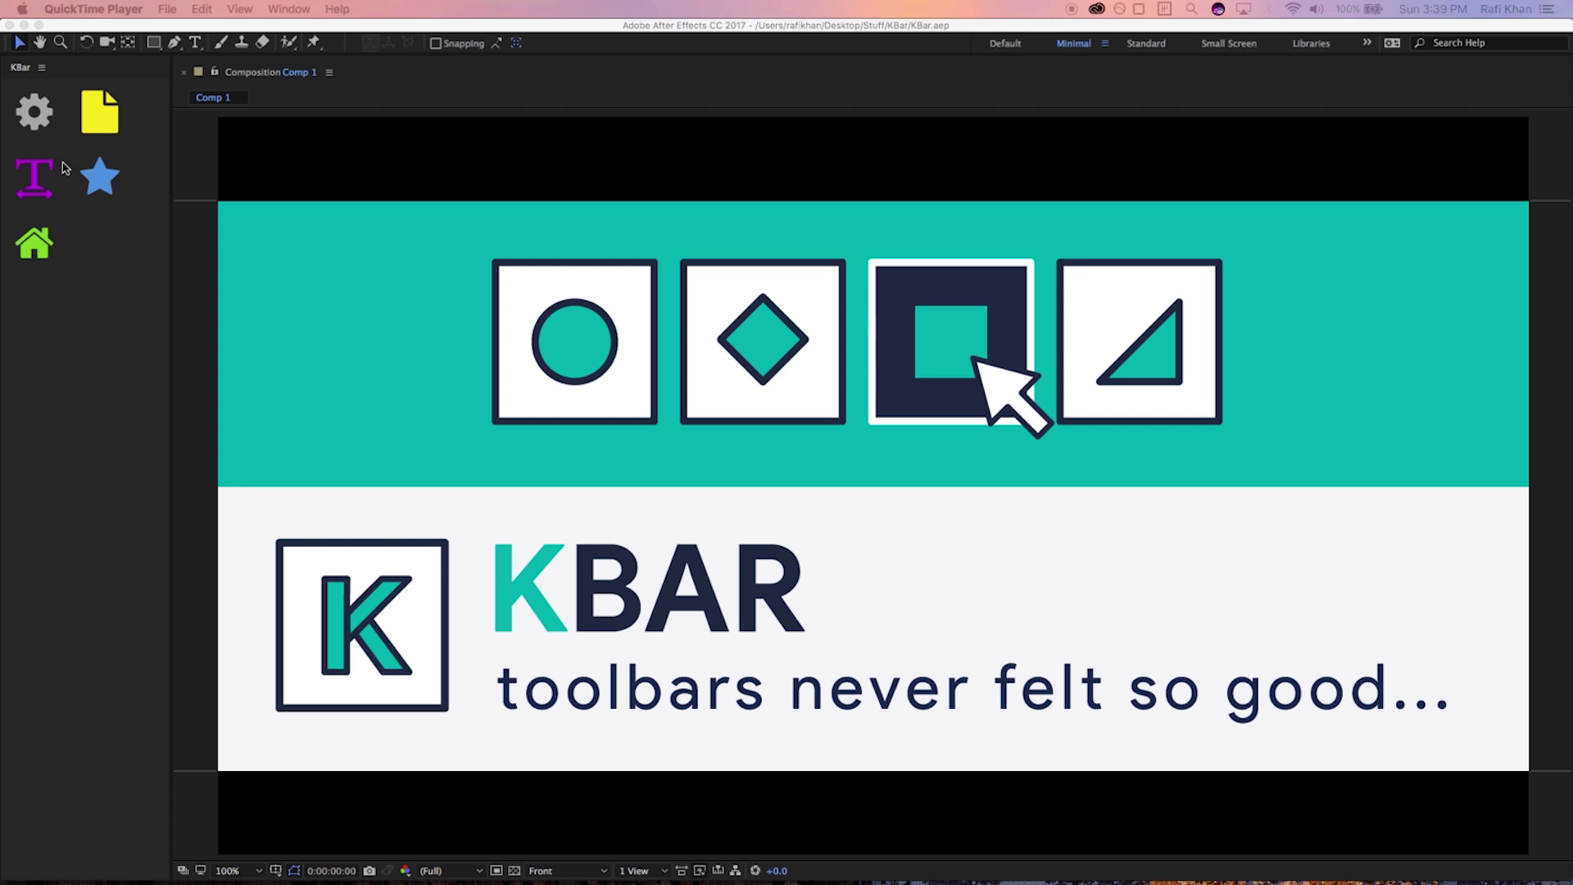
Browse the KBar toolbars: view Other cool buttons, then return to the Default Toolbar
{"action": "left_click", "coordinate": [41, 70]}
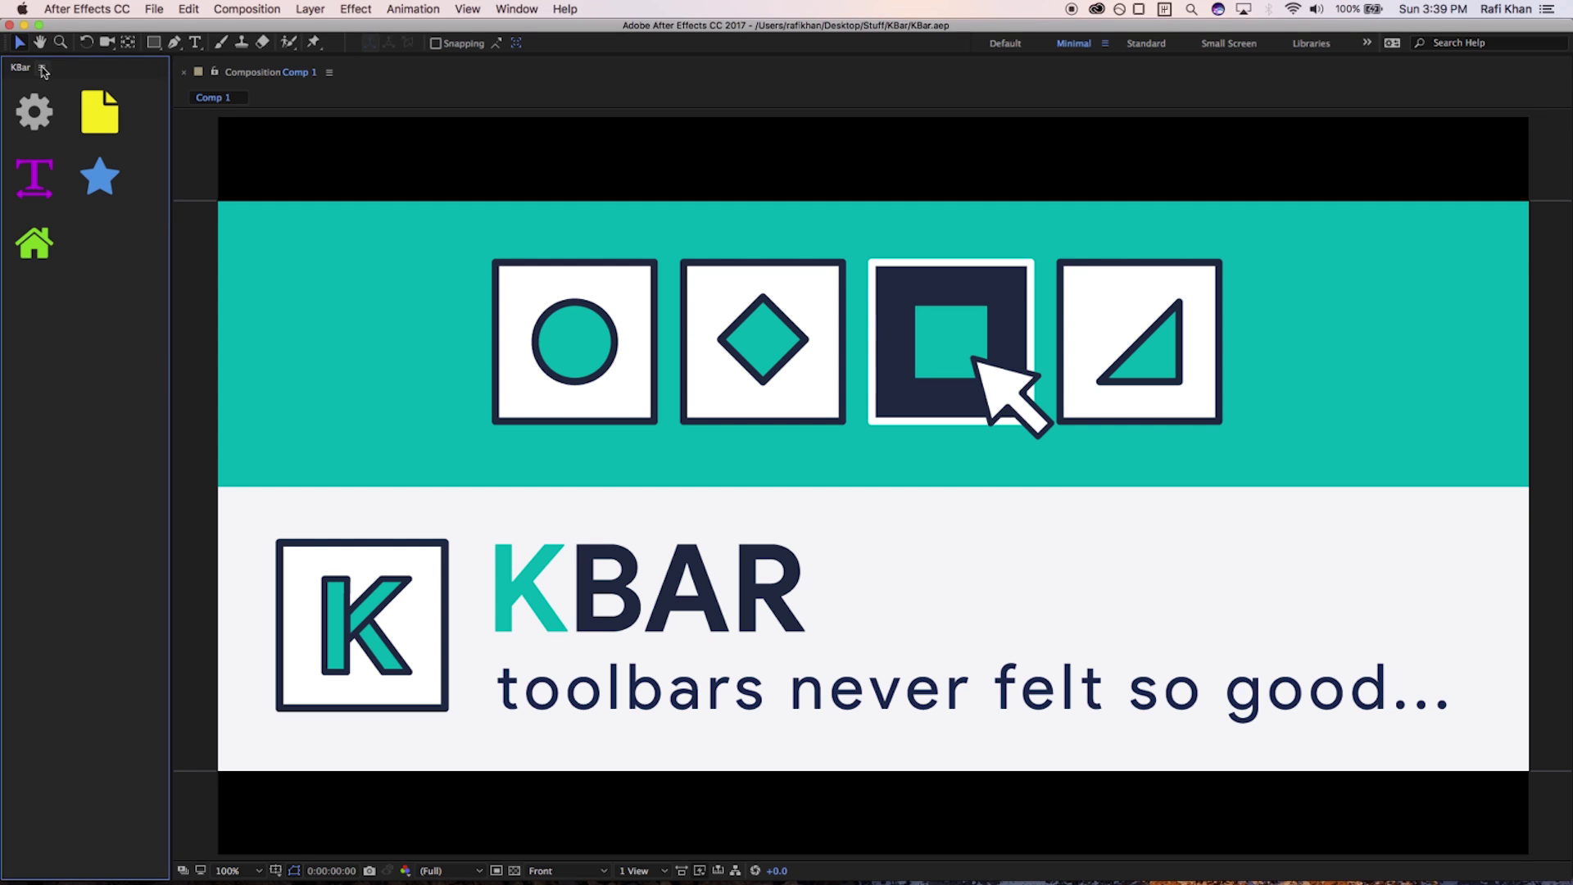
{"action": "left_click", "coordinate": [41, 70]}
{"action": "left_click", "coordinate": [95, 212]}
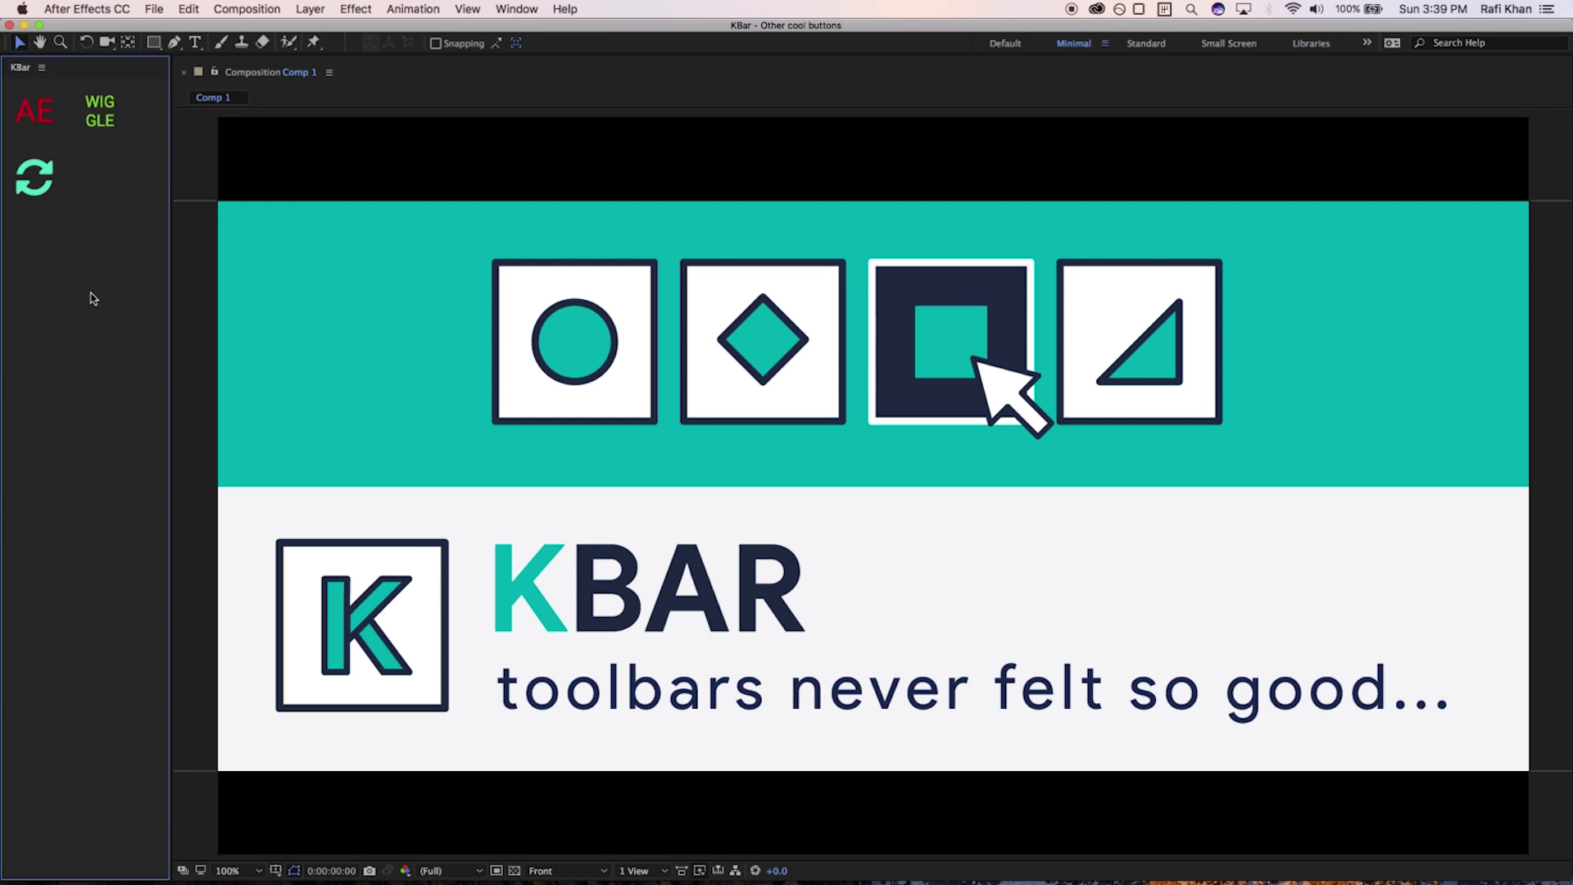
{"action": "right_click", "coordinate": [85, 268]}
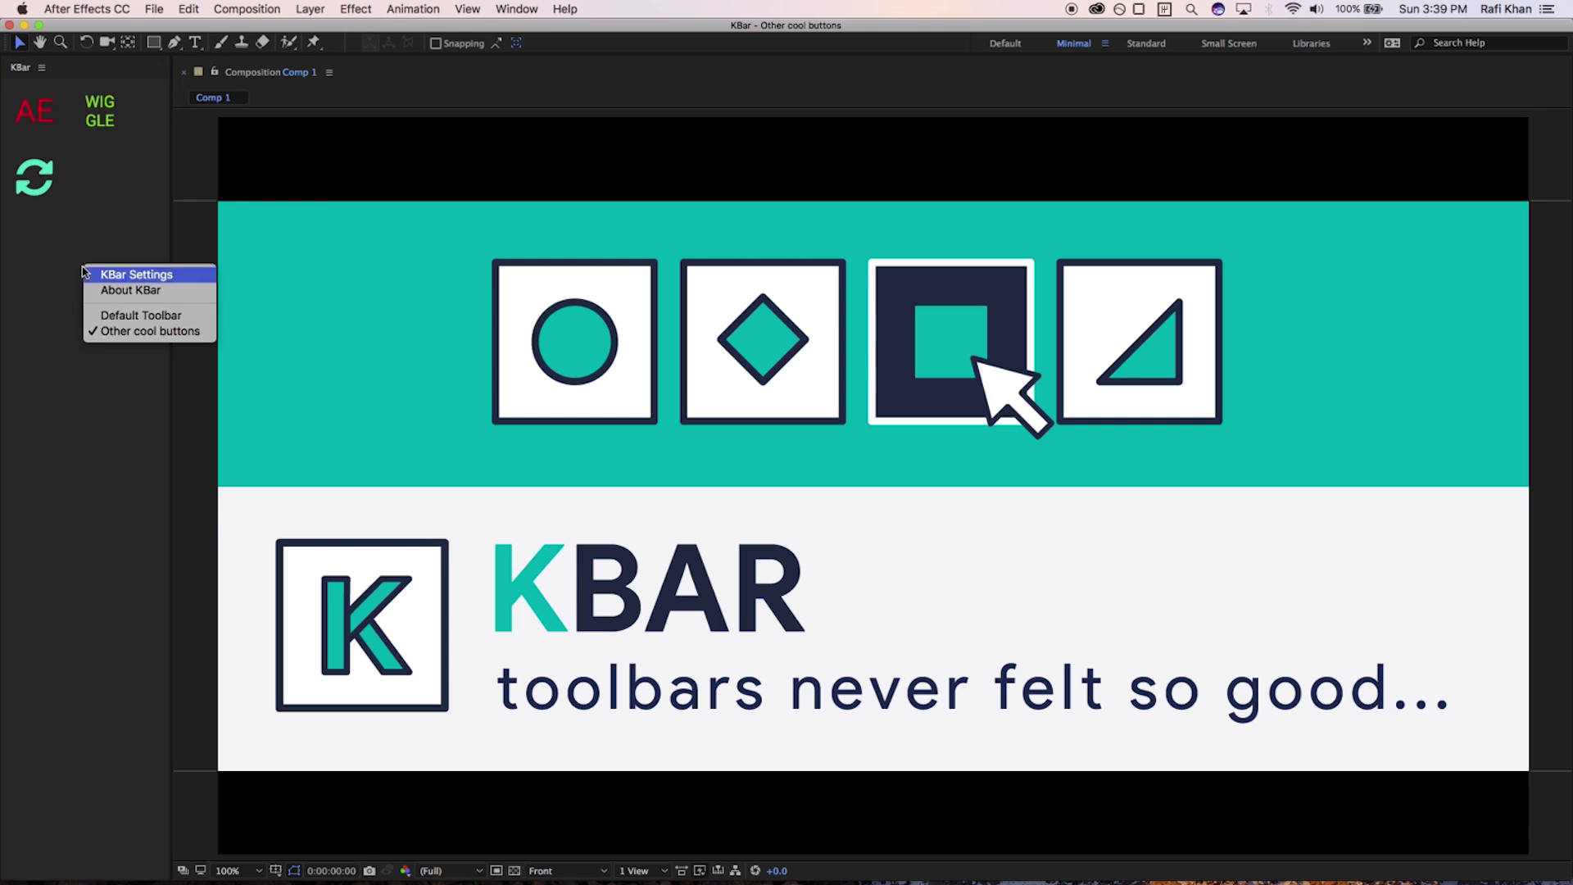
{"action": "left_click", "coordinate": [99, 317]}
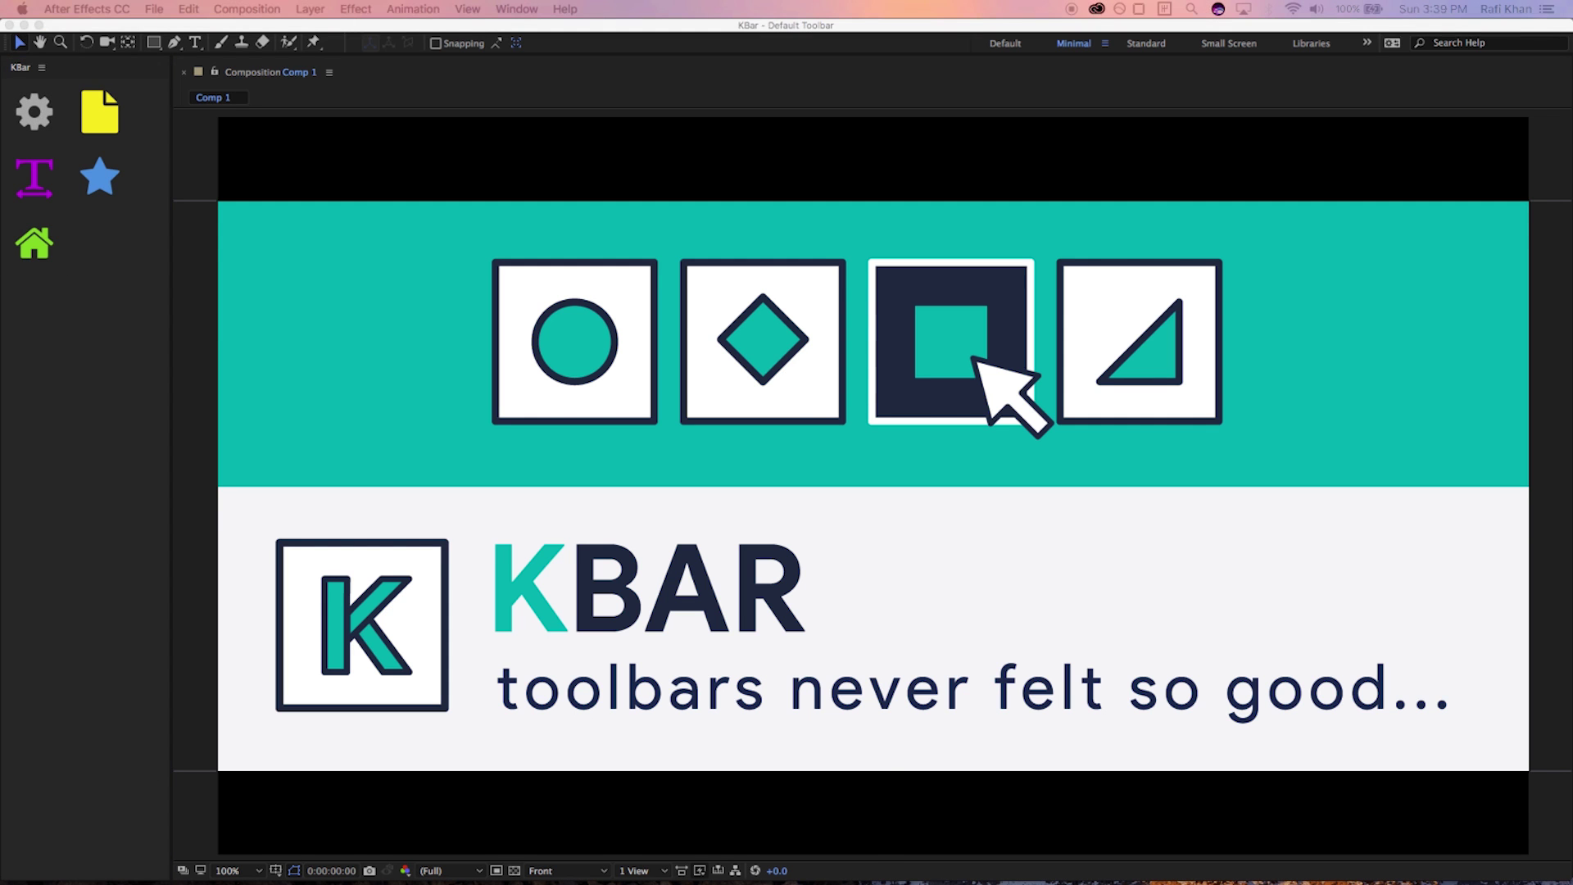
Move the KBar Settings window and drag Wiggle ahead of After Ease in Other cool buttons
{"action": "left_click_drag", "start_coordinate": [639, 652], "coordinate": [427, 94]}
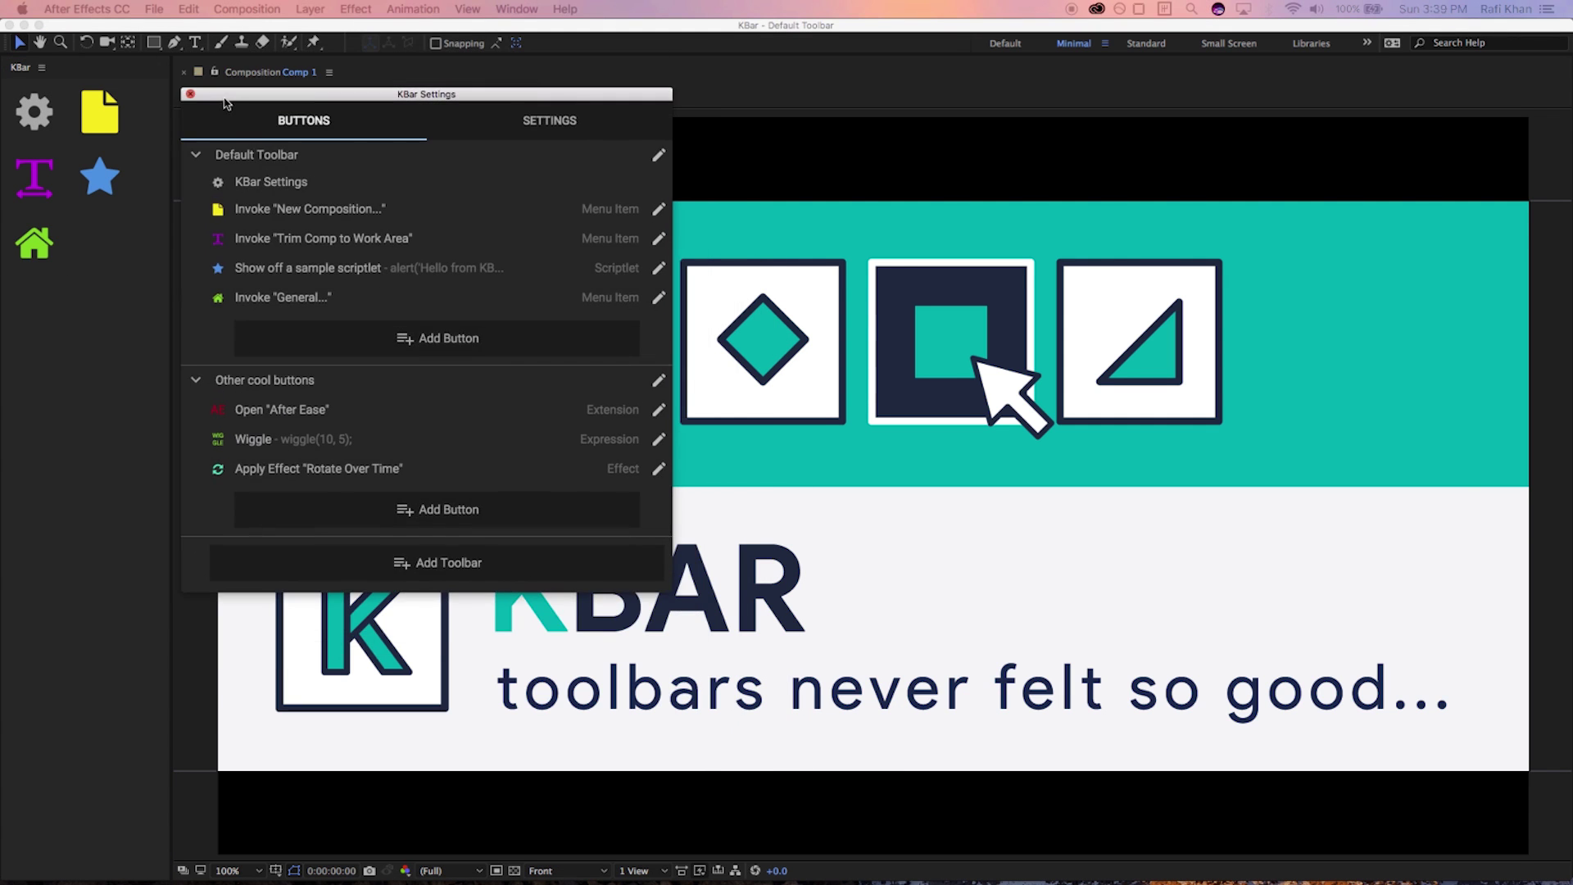
{"action": "mouse_move", "coordinate": [280, 410]}
{"action": "left_mouse_down"}
{"action": "mouse_move", "coordinate": [325, 304]}
{"action": "mouse_move", "coordinate": [292, 455]}
{"action": "left_mouse_up"}
{"action": "mouse_move", "coordinate": [264, 380]}
{"action": "left_mouse_down"}
{"action": "mouse_move", "coordinate": [268, 155]}
{"action": "mouse_move", "coordinate": [295, 408]}
{"action": "left_mouse_up"}
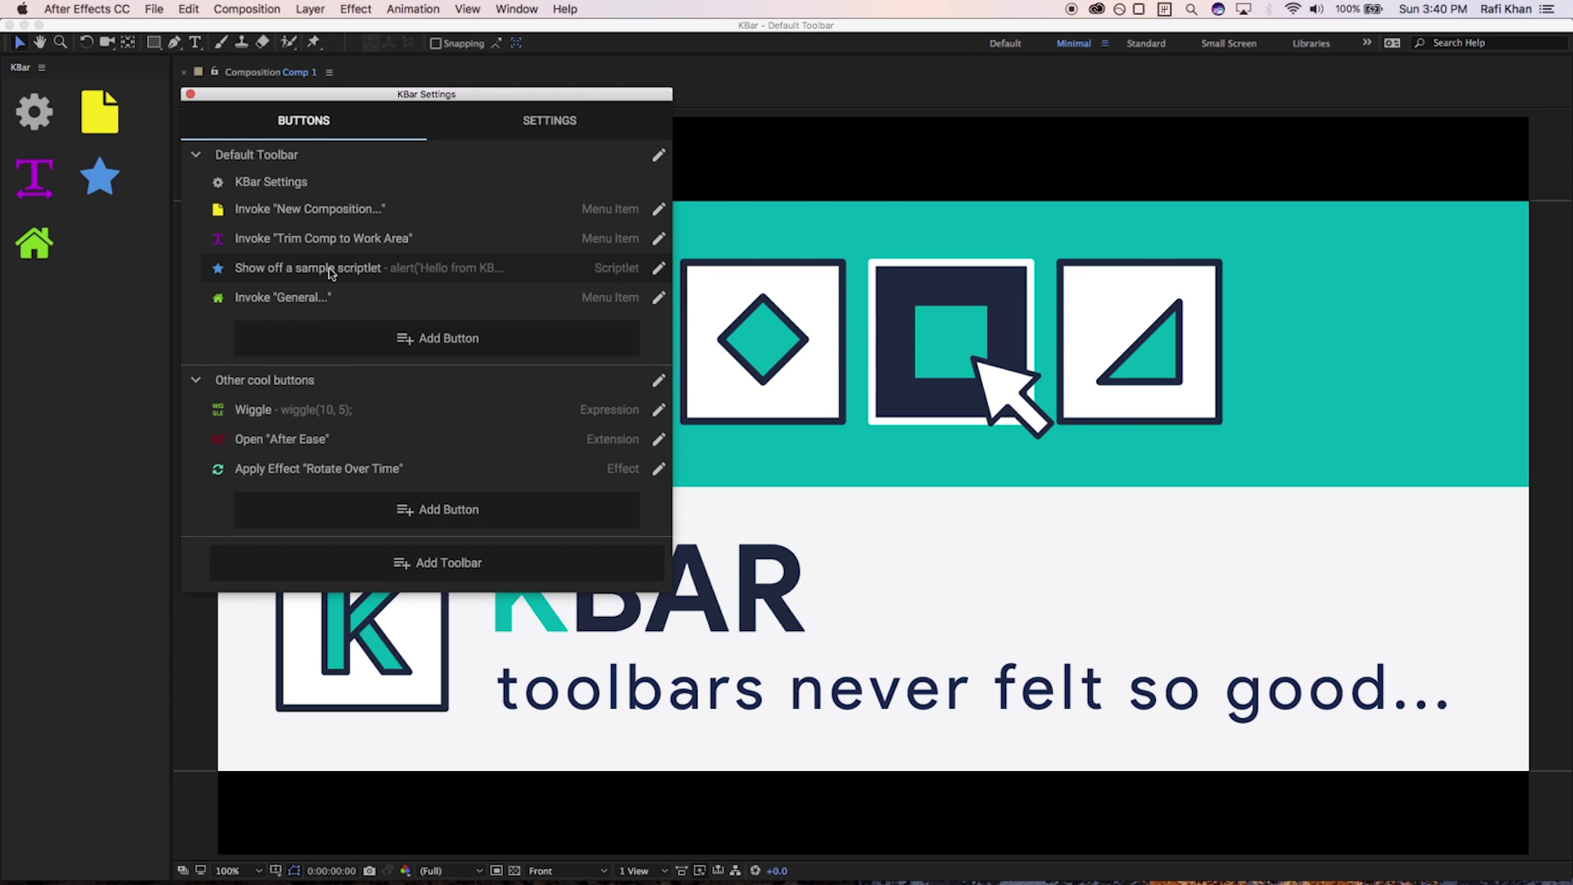
Shrink and restore the Button Size slider on the Settings tab, then return to Buttons
{"action": "left_click", "coordinate": [549, 119]}
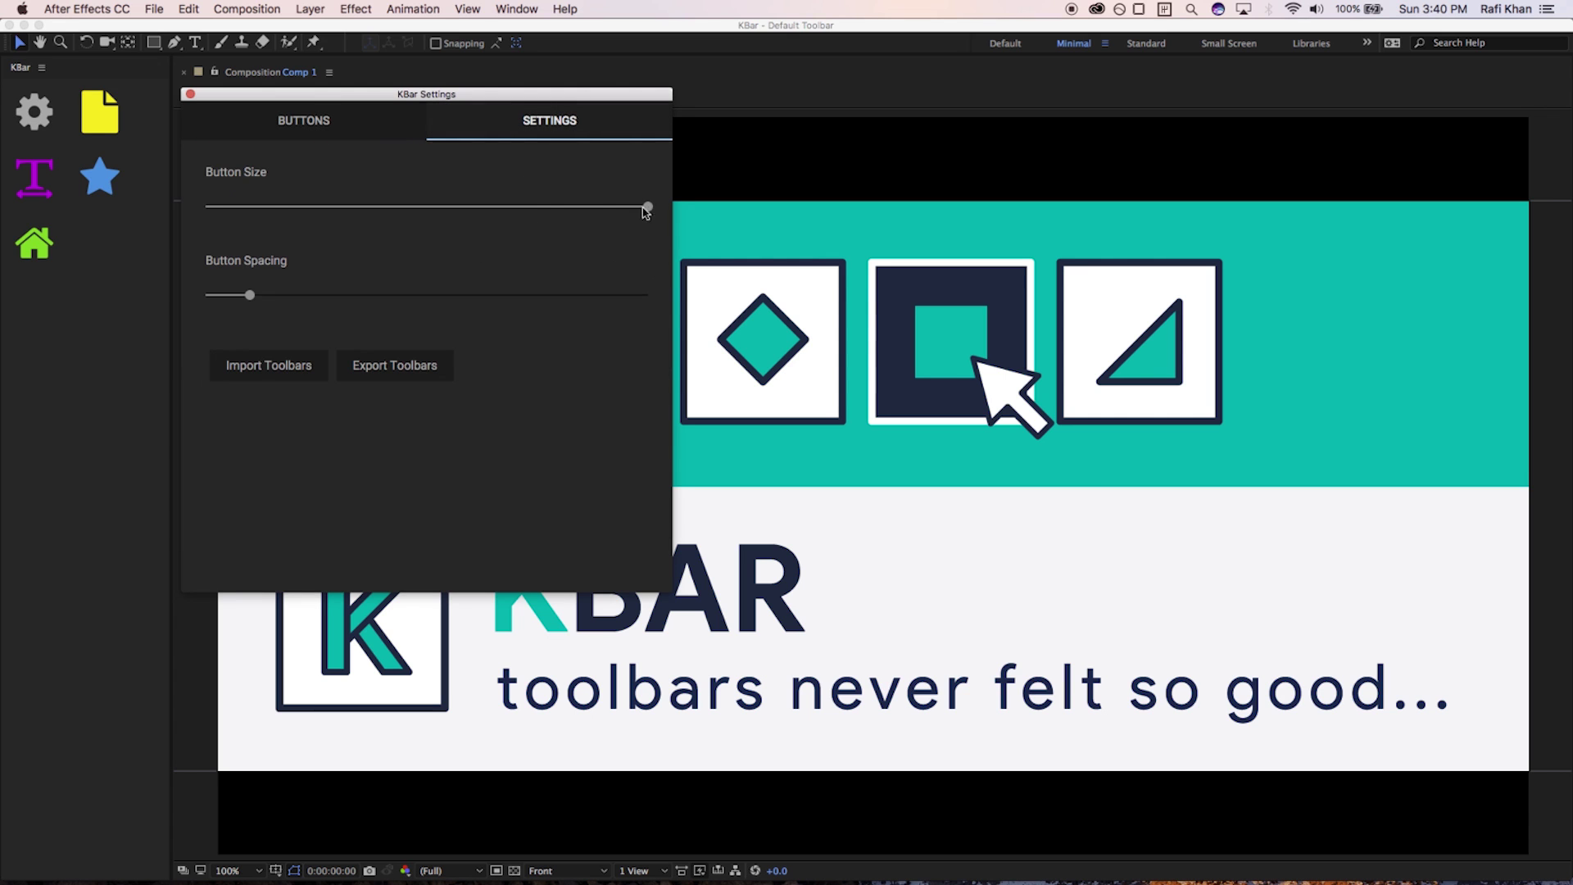
{"action": "left_click_drag", "start_coordinate": [650, 208], "coordinate": [634, 208]}
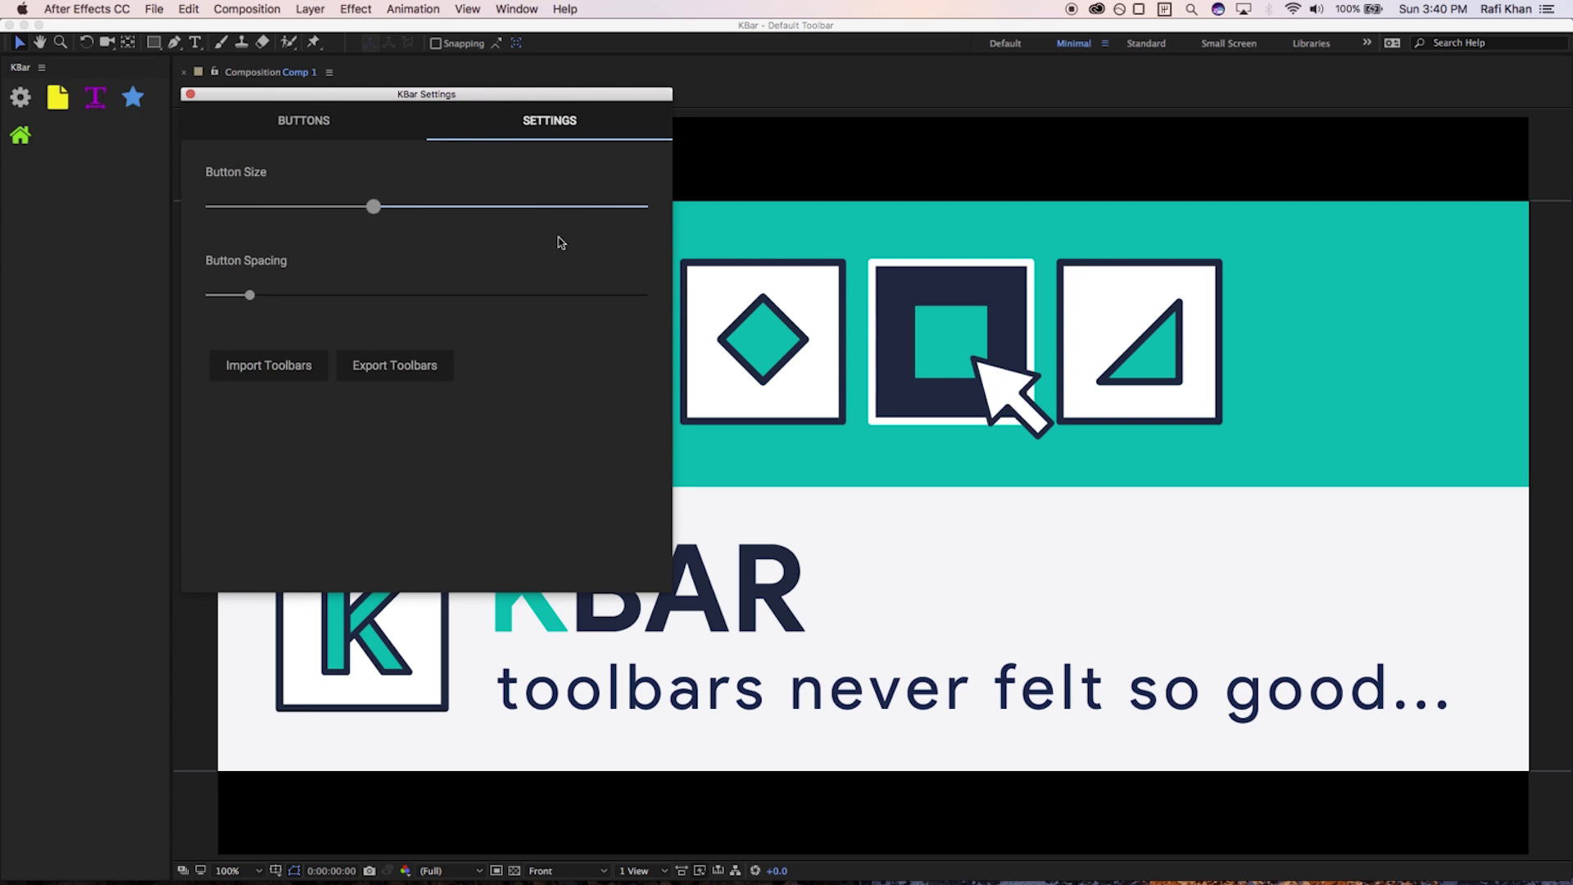
{"action": "left_click", "coordinate": [319, 123]}
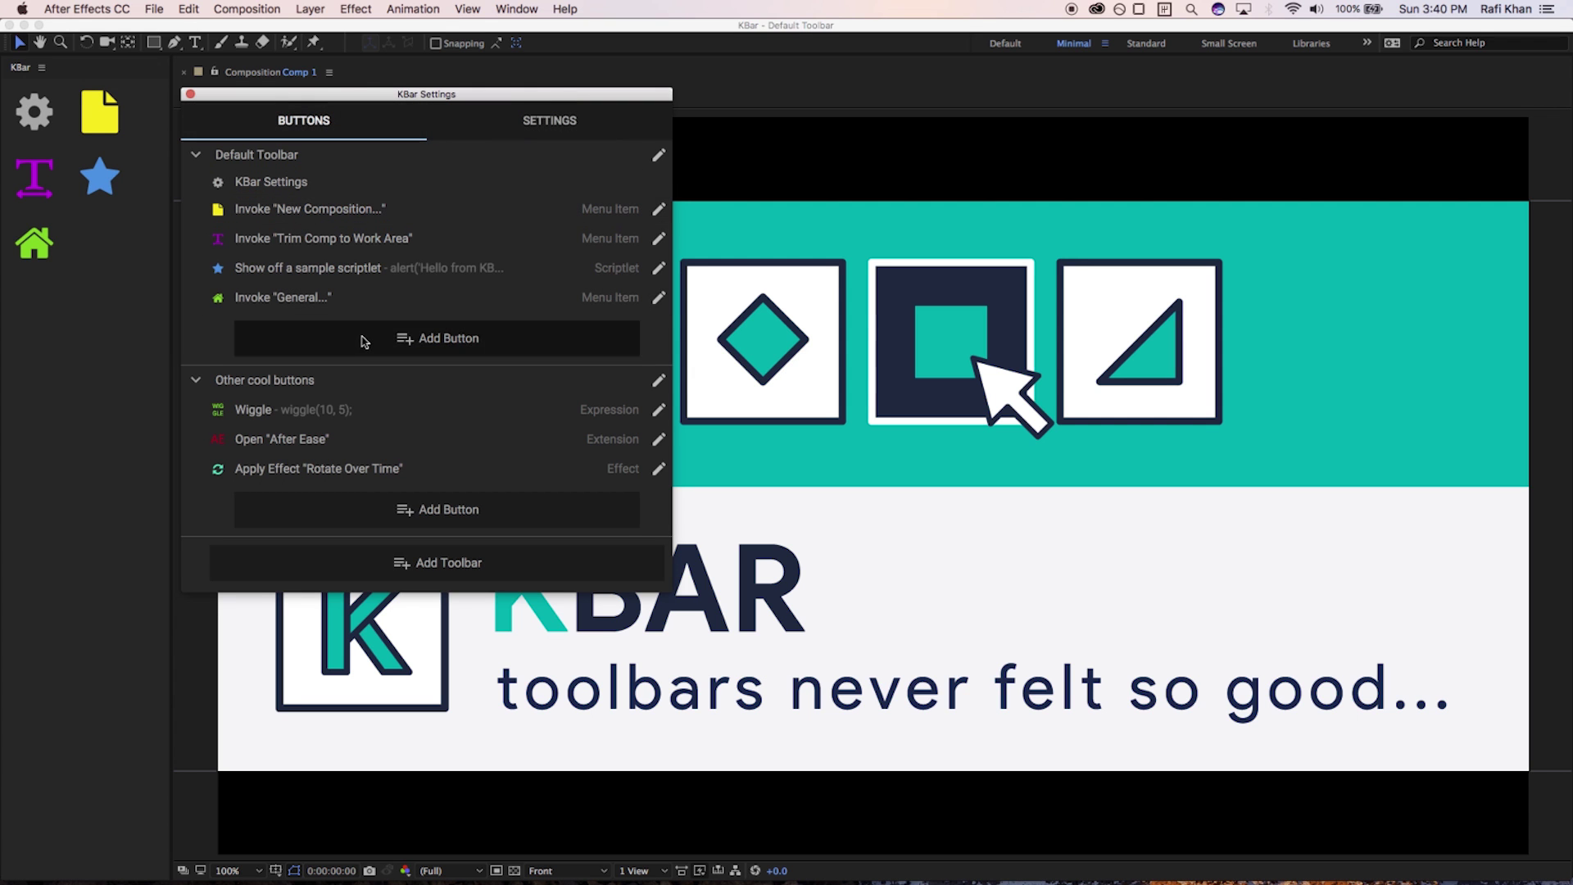
Add a Default Toolbar button of type Invoke Menu Item, with General... as its command
{"action": "left_click", "coordinate": [437, 337]}
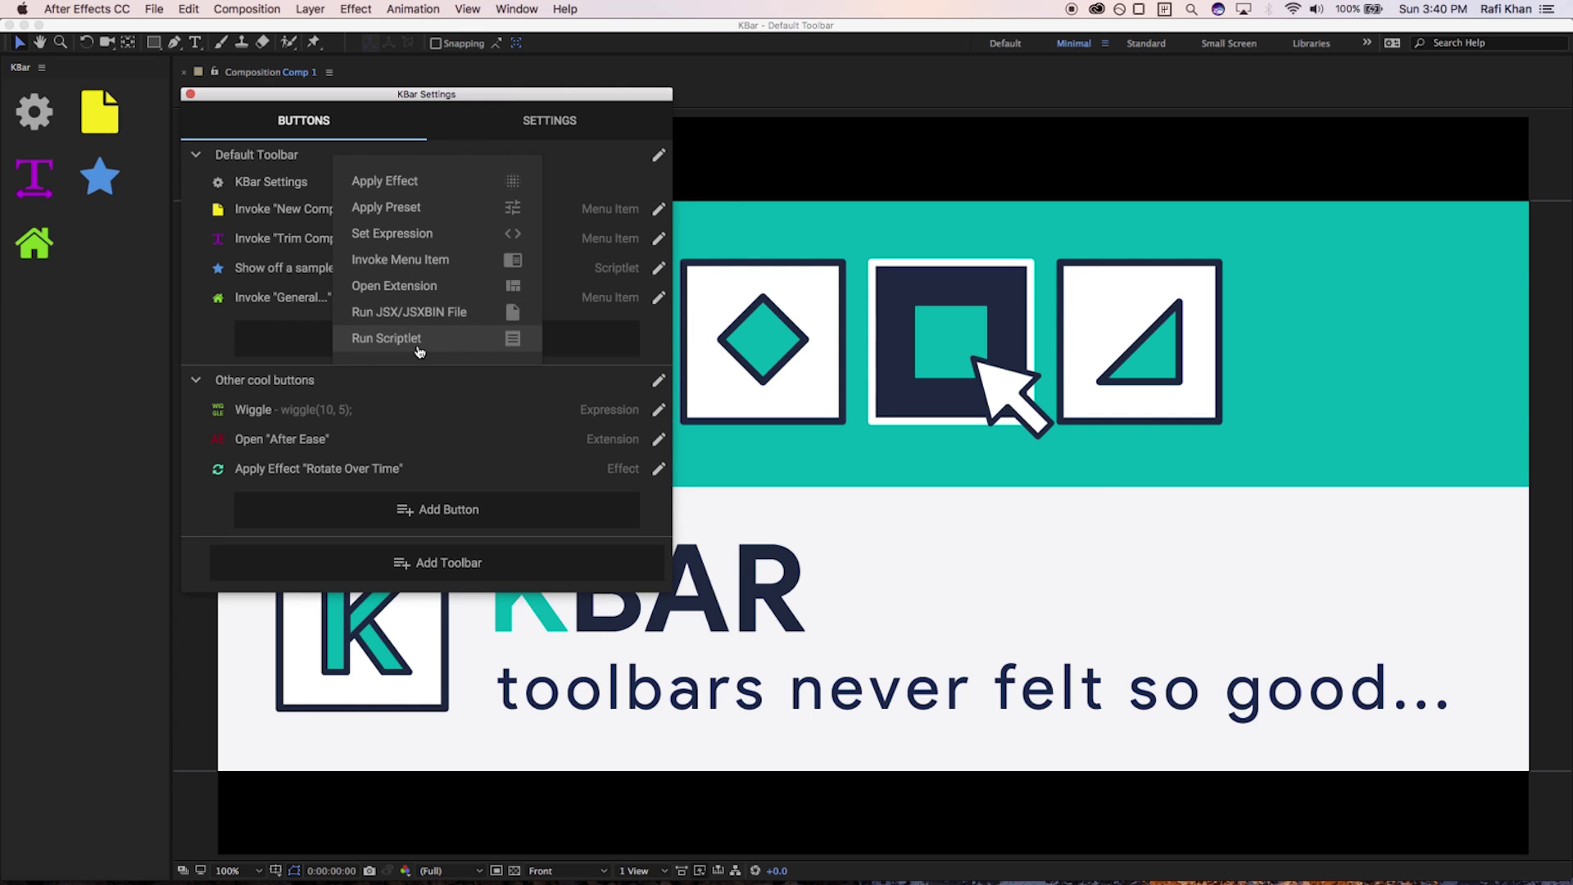
{"action": "left_click", "coordinate": [419, 262]}
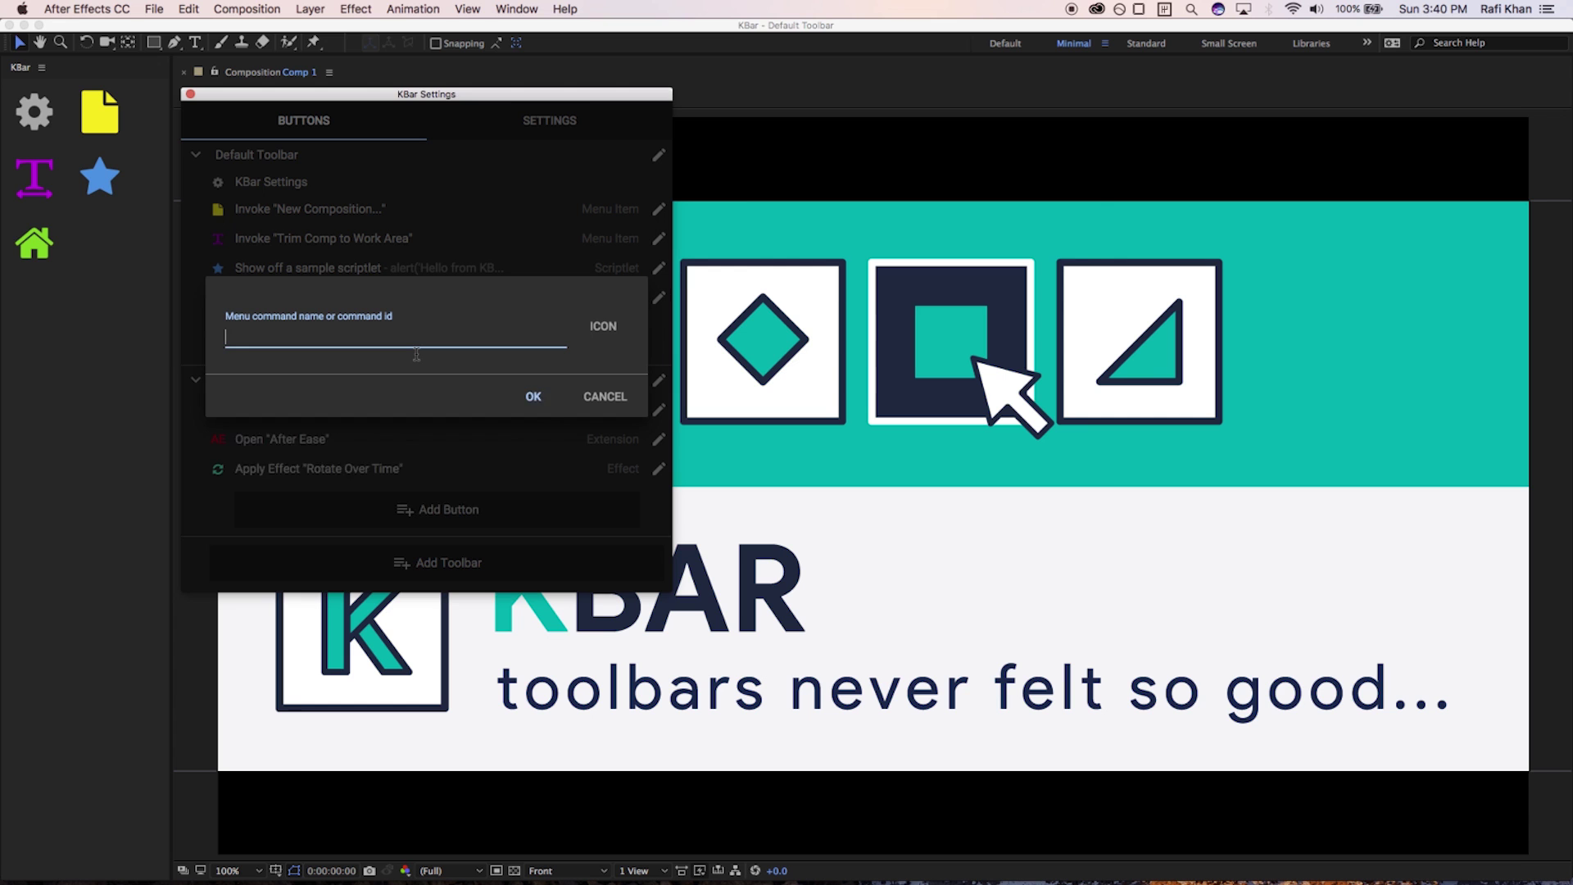
{"action": "type", "text": "gene"}
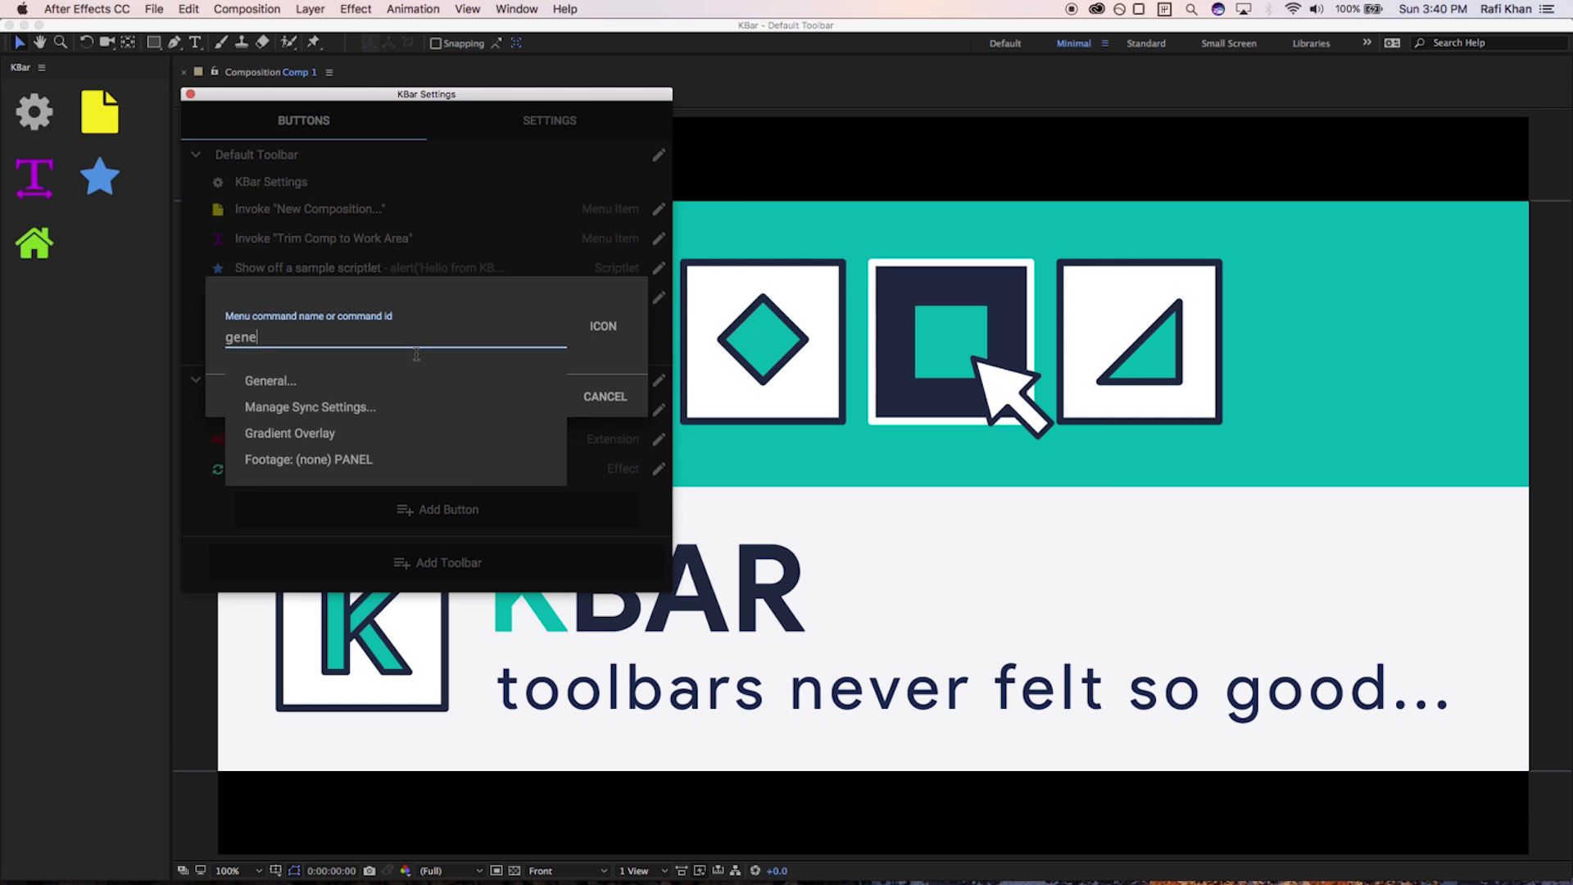
{"action": "key", "text": "BackSpace"}
{"action": "key", "text": "BackSpace"}
{"action": "key", "text": "BackSpace"}
{"action": "type", "text": "settin"}
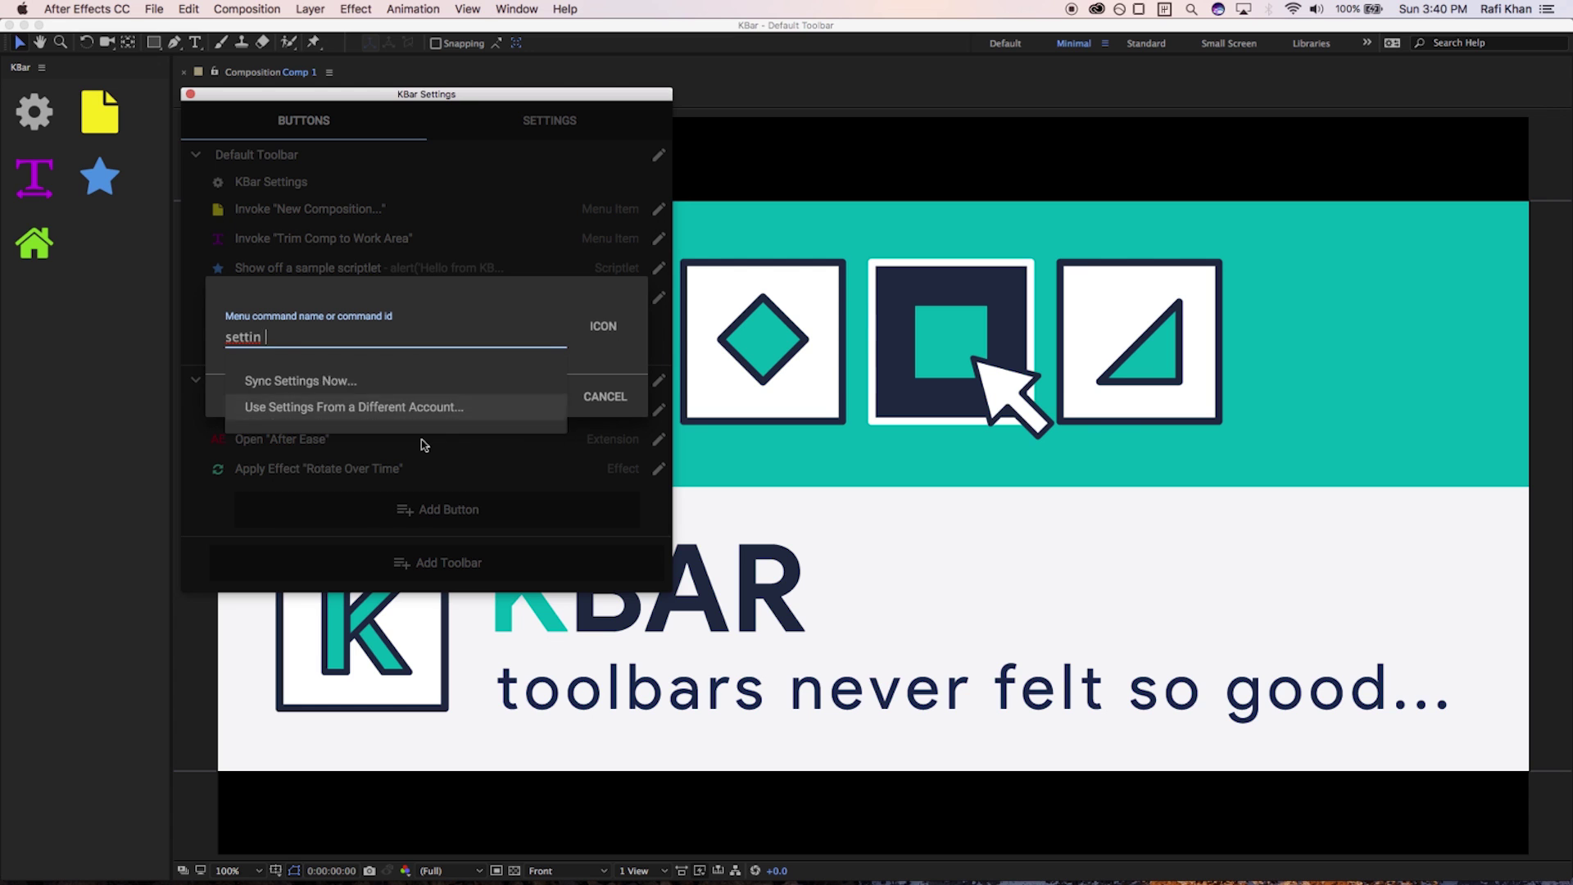
{"action": "type", "text": "  fooo"}
{"action": "key", "text": "BackSpace"}
{"action": "key", "text": "BackSpace"}
{"action": "key", "text": "BackSpace"}
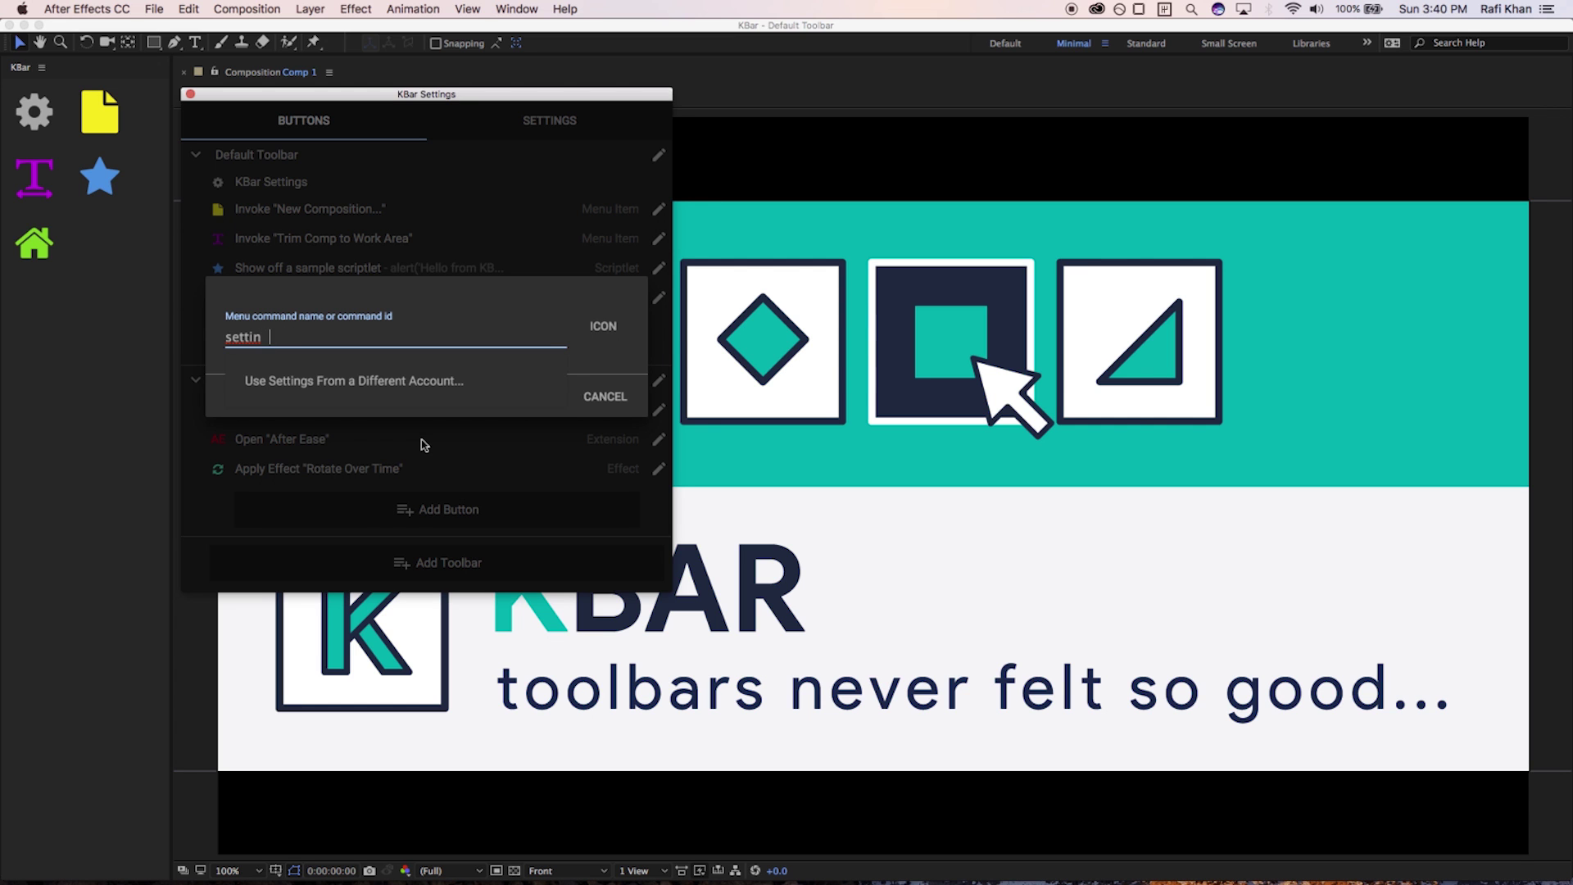
{"action": "type", "text": "he"}
{"action": "key", "text": "BackSpace"}
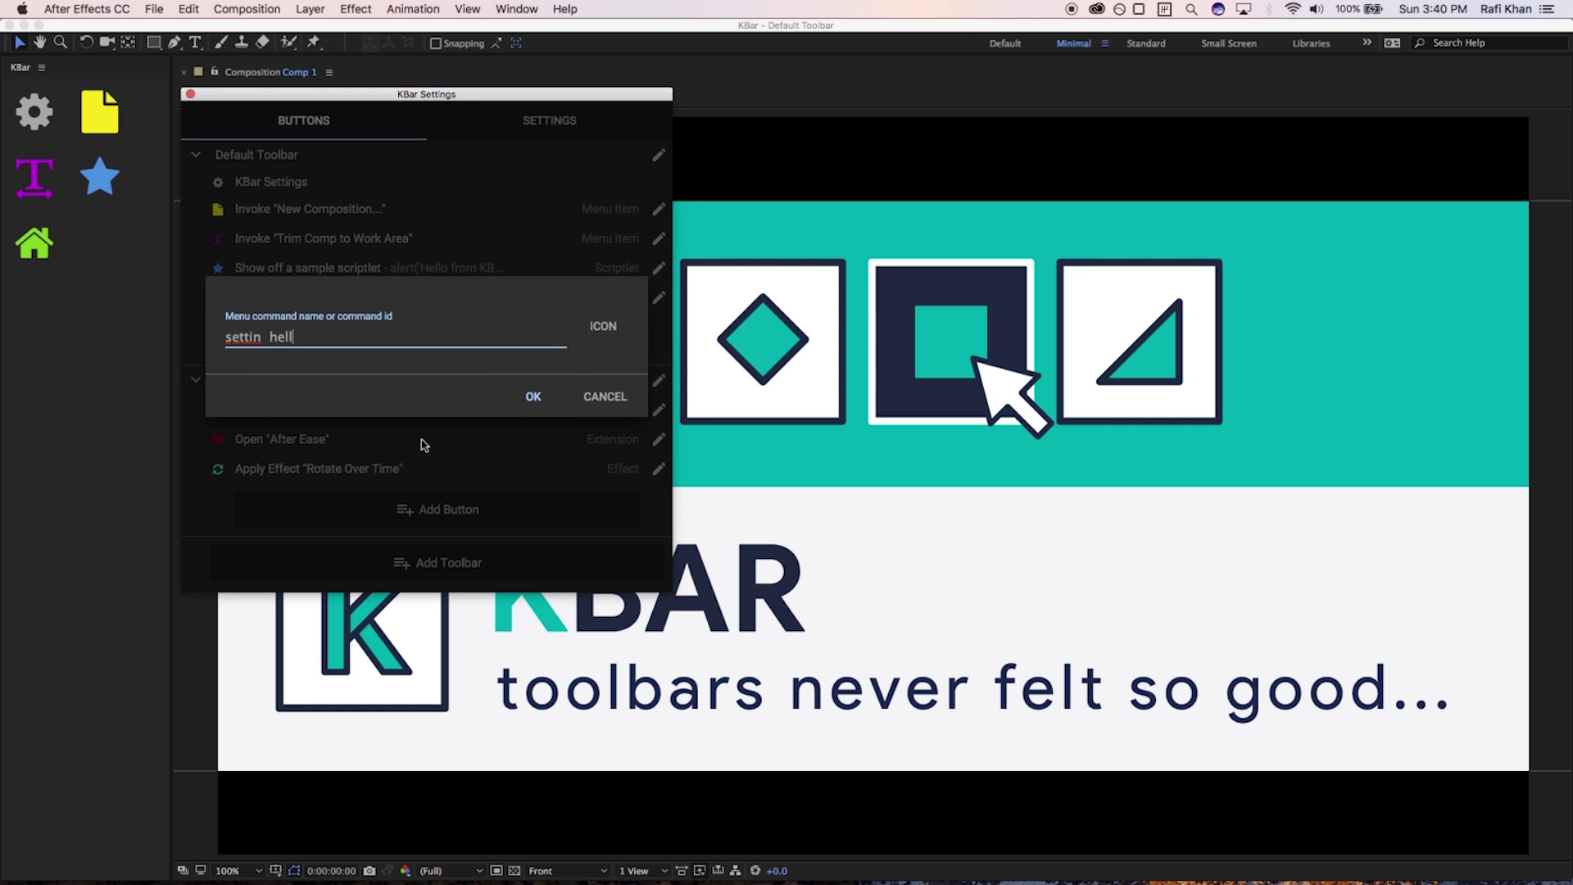
{"action": "key", "text": "BackSpace"}
{"action": "key", "text": "BackSpace"}
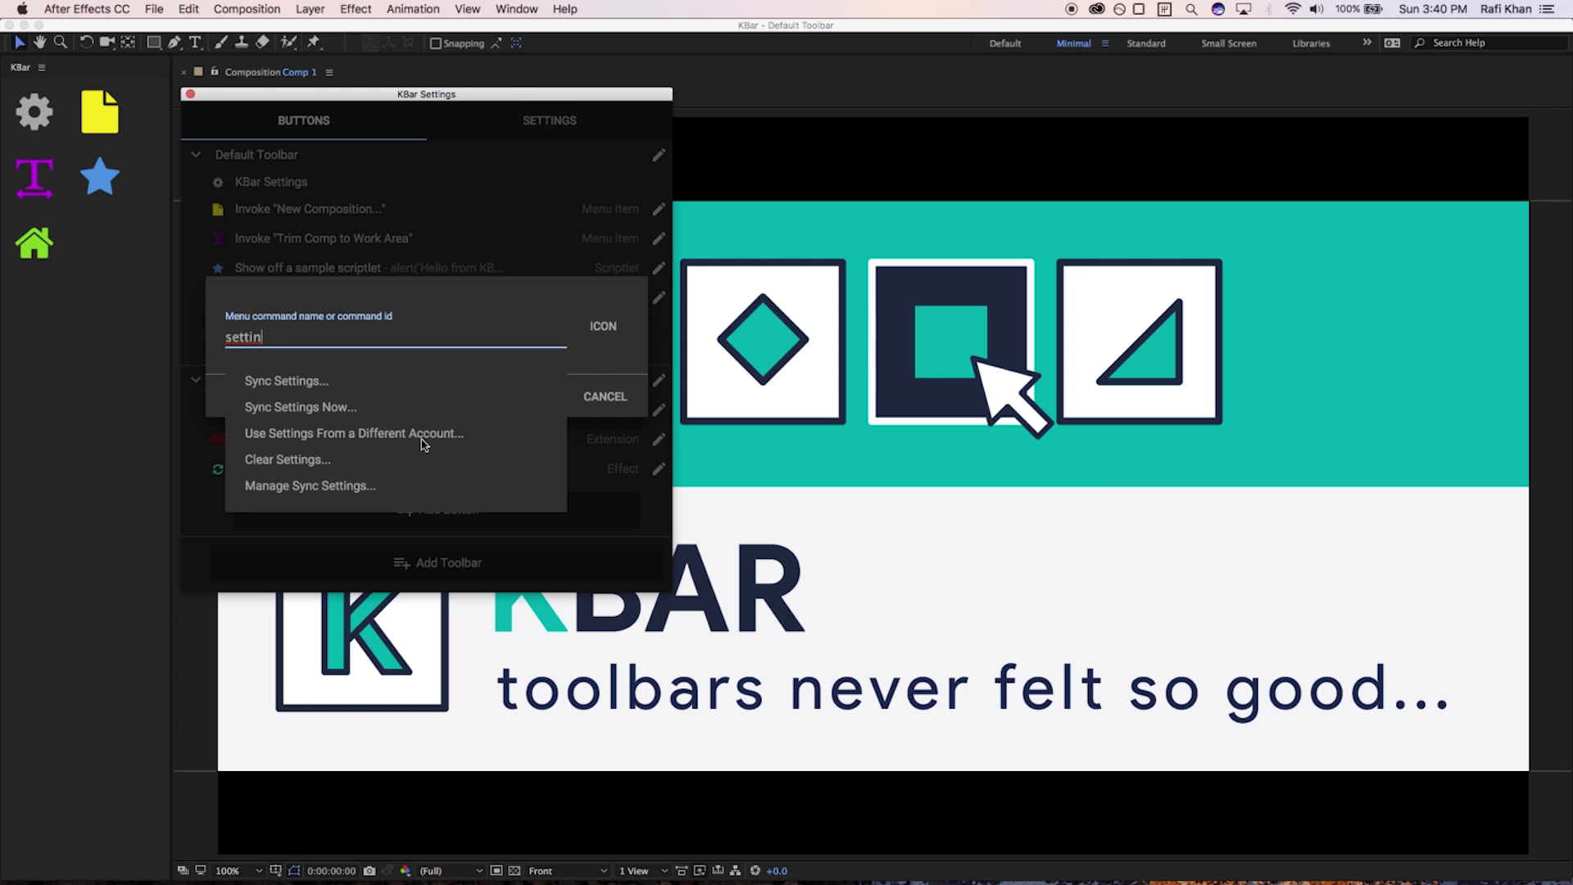
{"action": "key", "text": "BackSpace"}
{"action": "key", "text": "BackSpace"}
{"action": "key", "text": "BackSpace"}
{"action": "type", "text": "gener"}
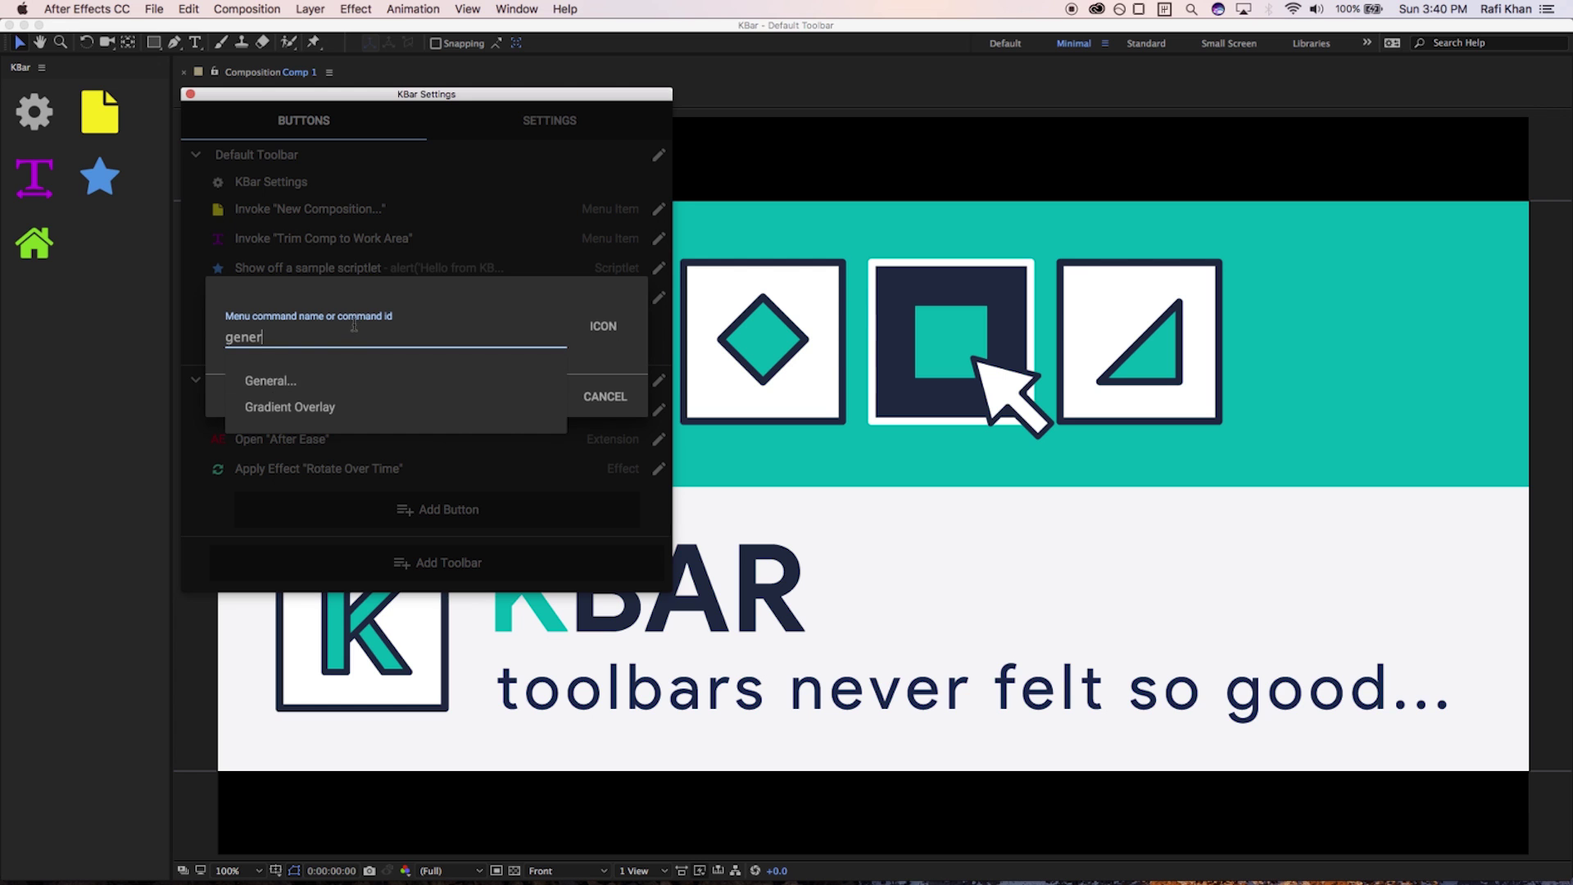
{"action": "left_click", "coordinate": [283, 379]}
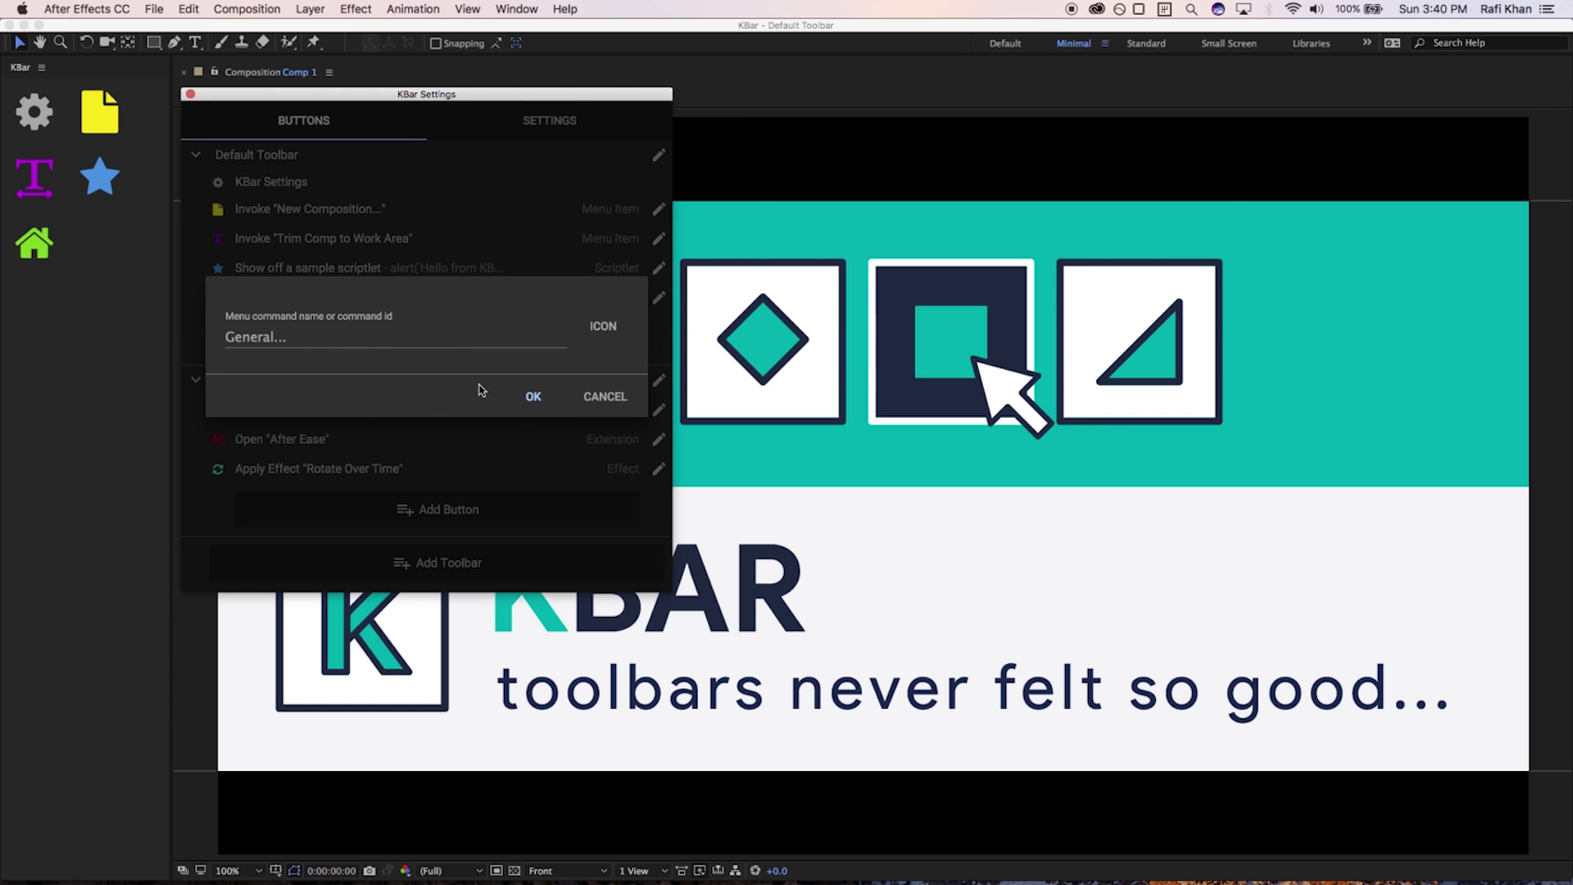
Give the General... button a green book icon and save it to the Default Toolbar
{"action": "left_click", "coordinate": [603, 326]}
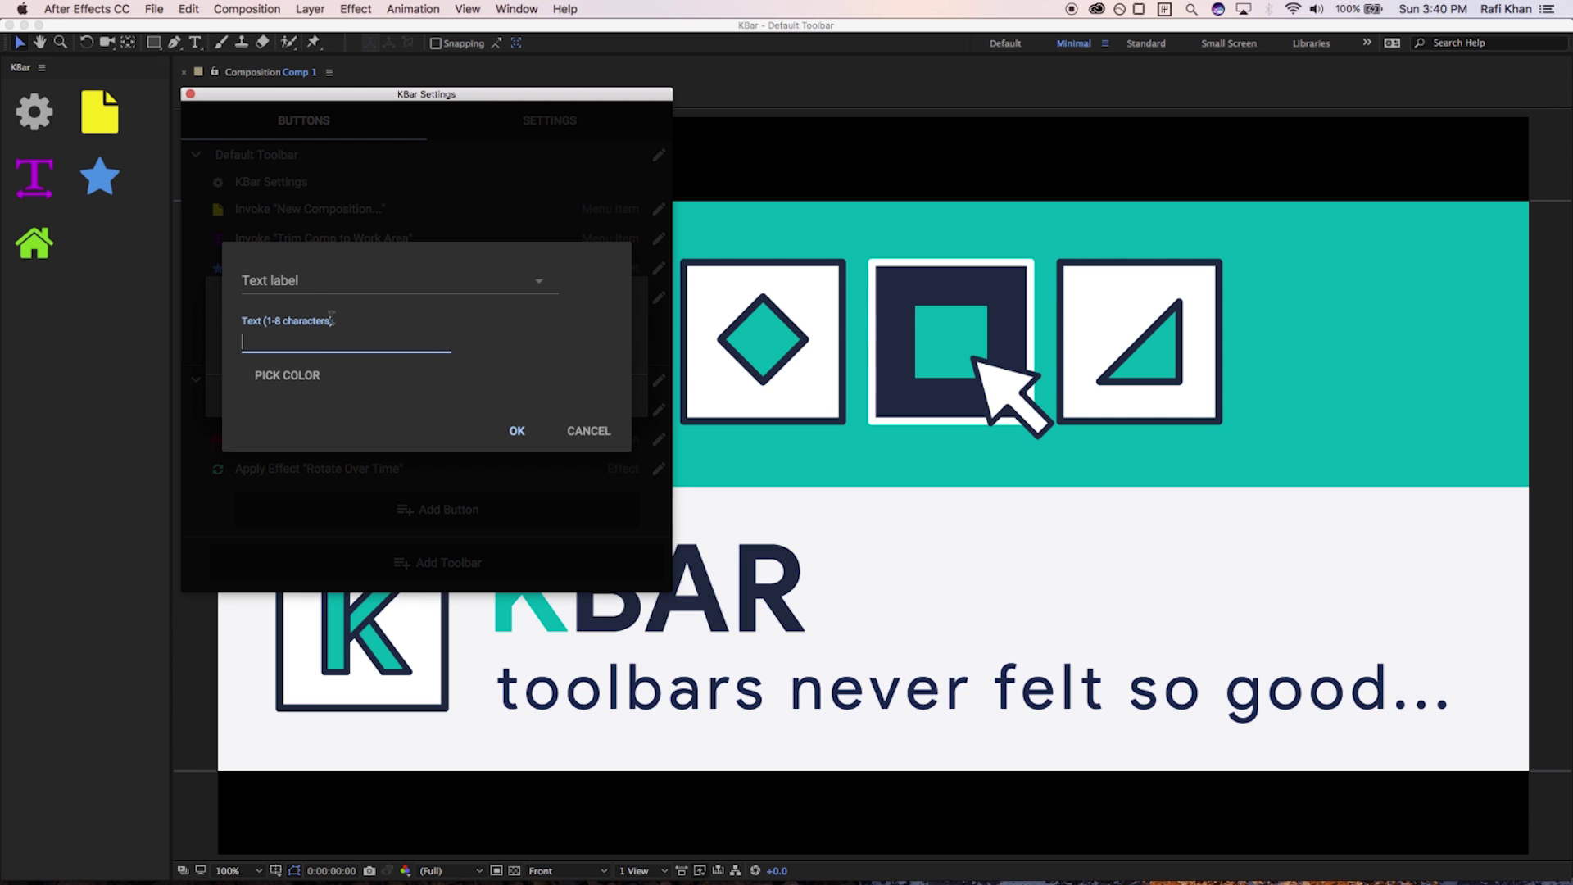
{"action": "left_click", "coordinate": [305, 285]}
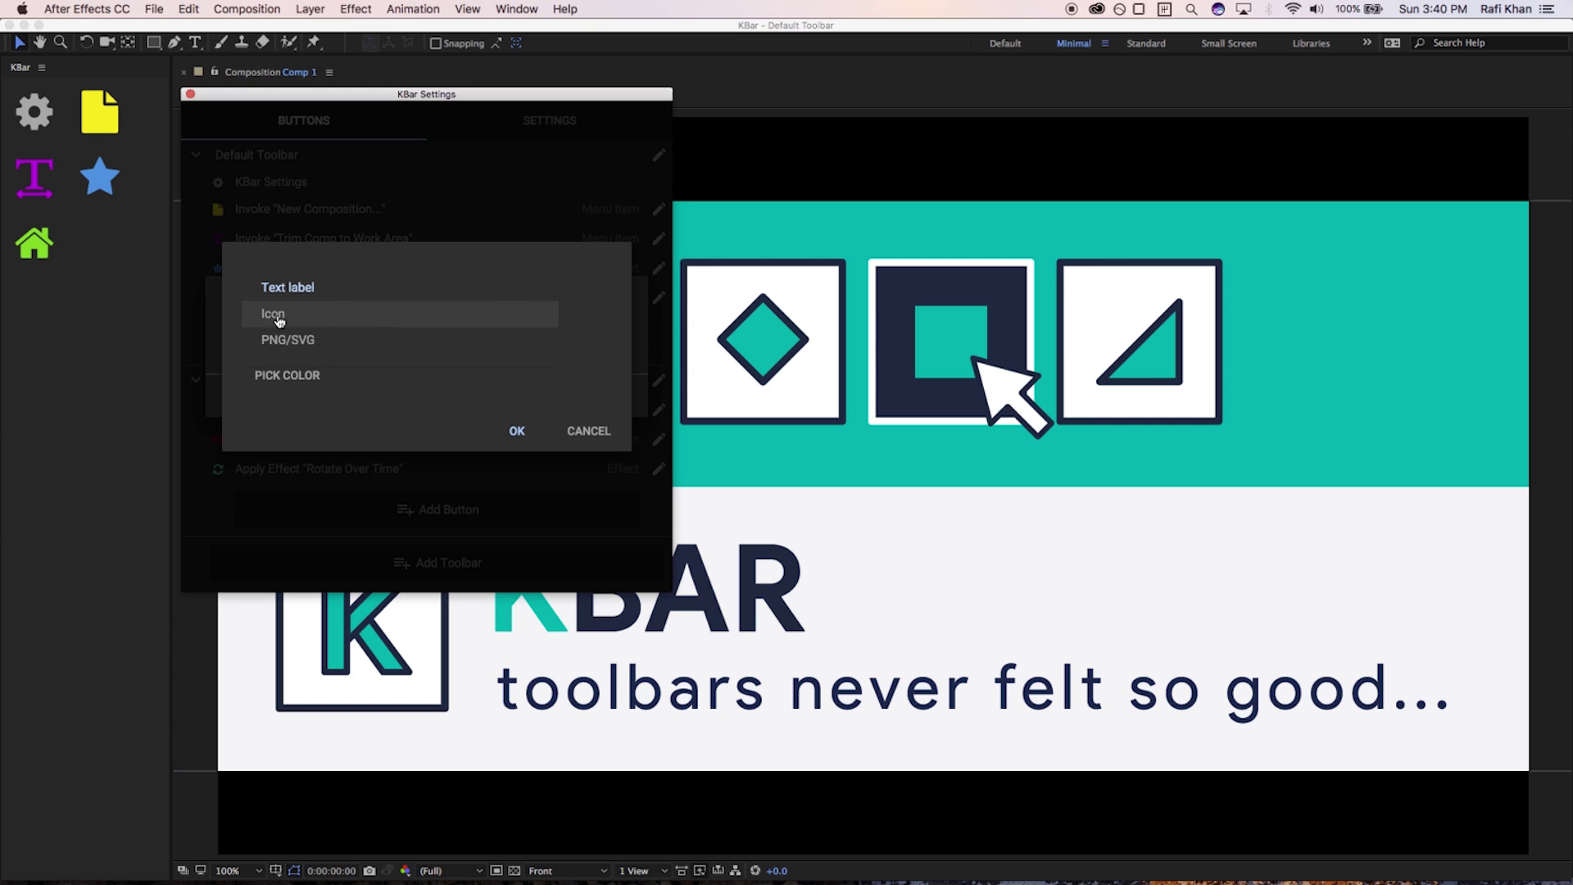
{"action": "left_click", "coordinate": [278, 316]}
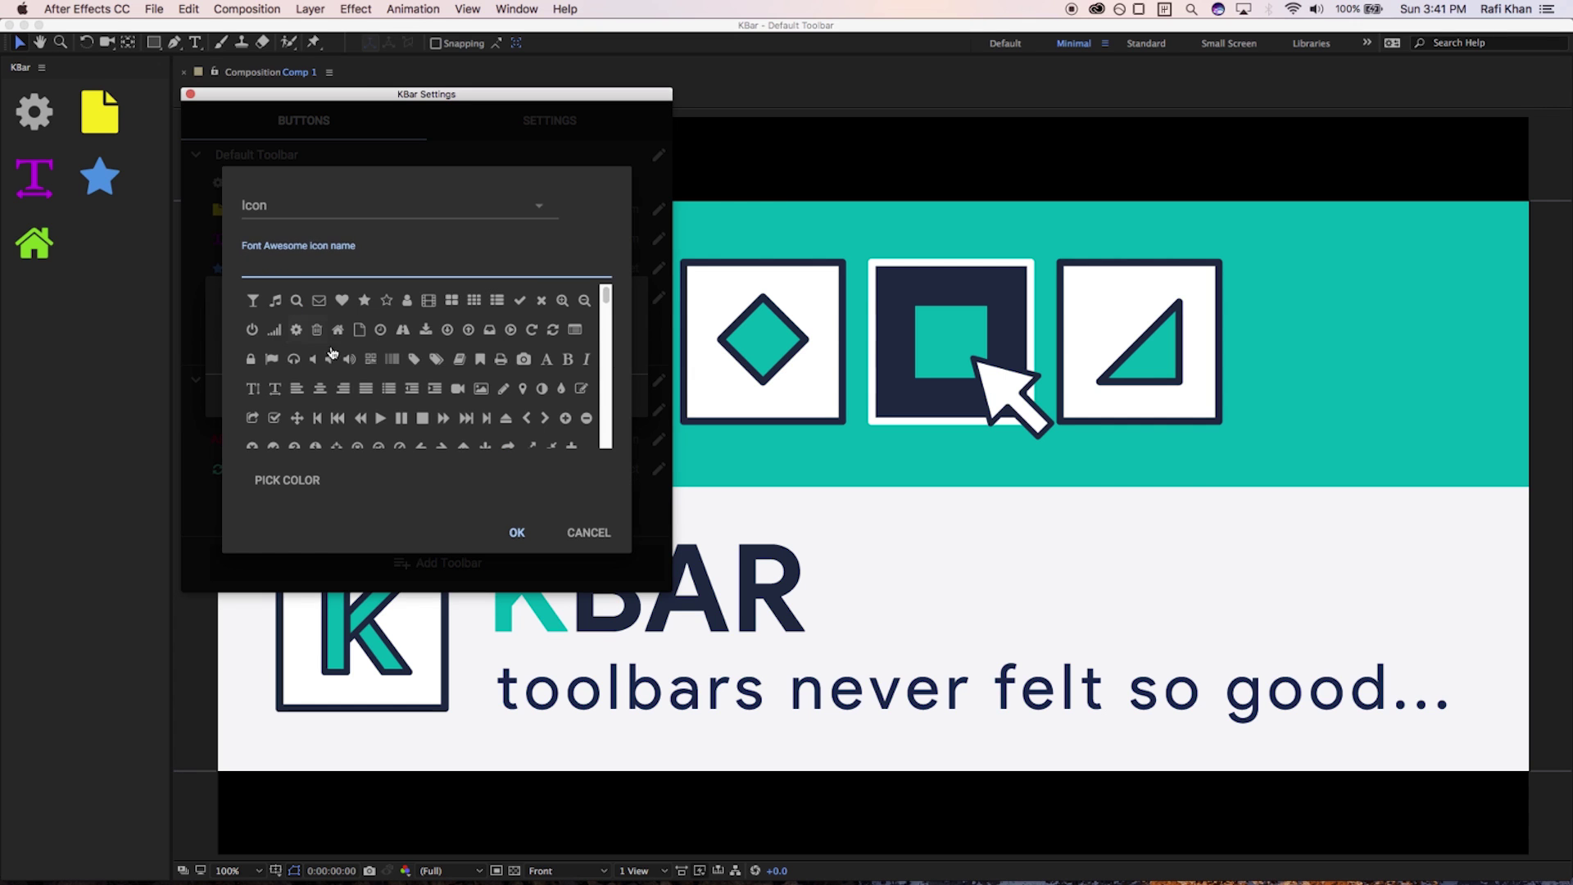
{"action": "left_click", "coordinate": [307, 507]}
{"action": "left_click", "coordinate": [287, 480]}
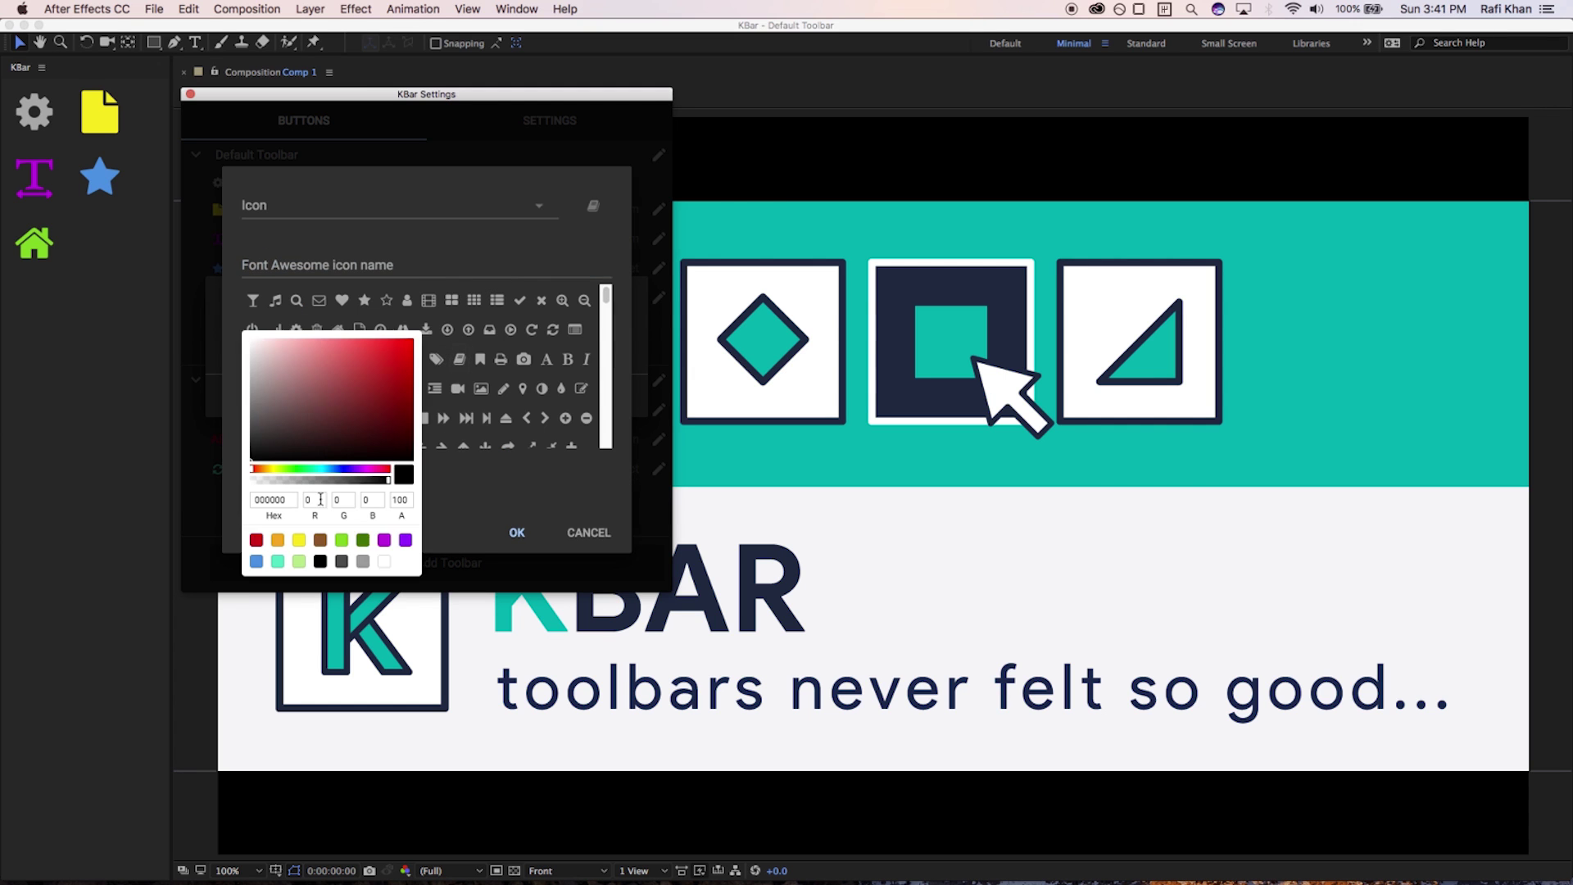
{"action": "left_click", "coordinate": [363, 540]}
{"action": "left_click", "coordinate": [517, 533]}
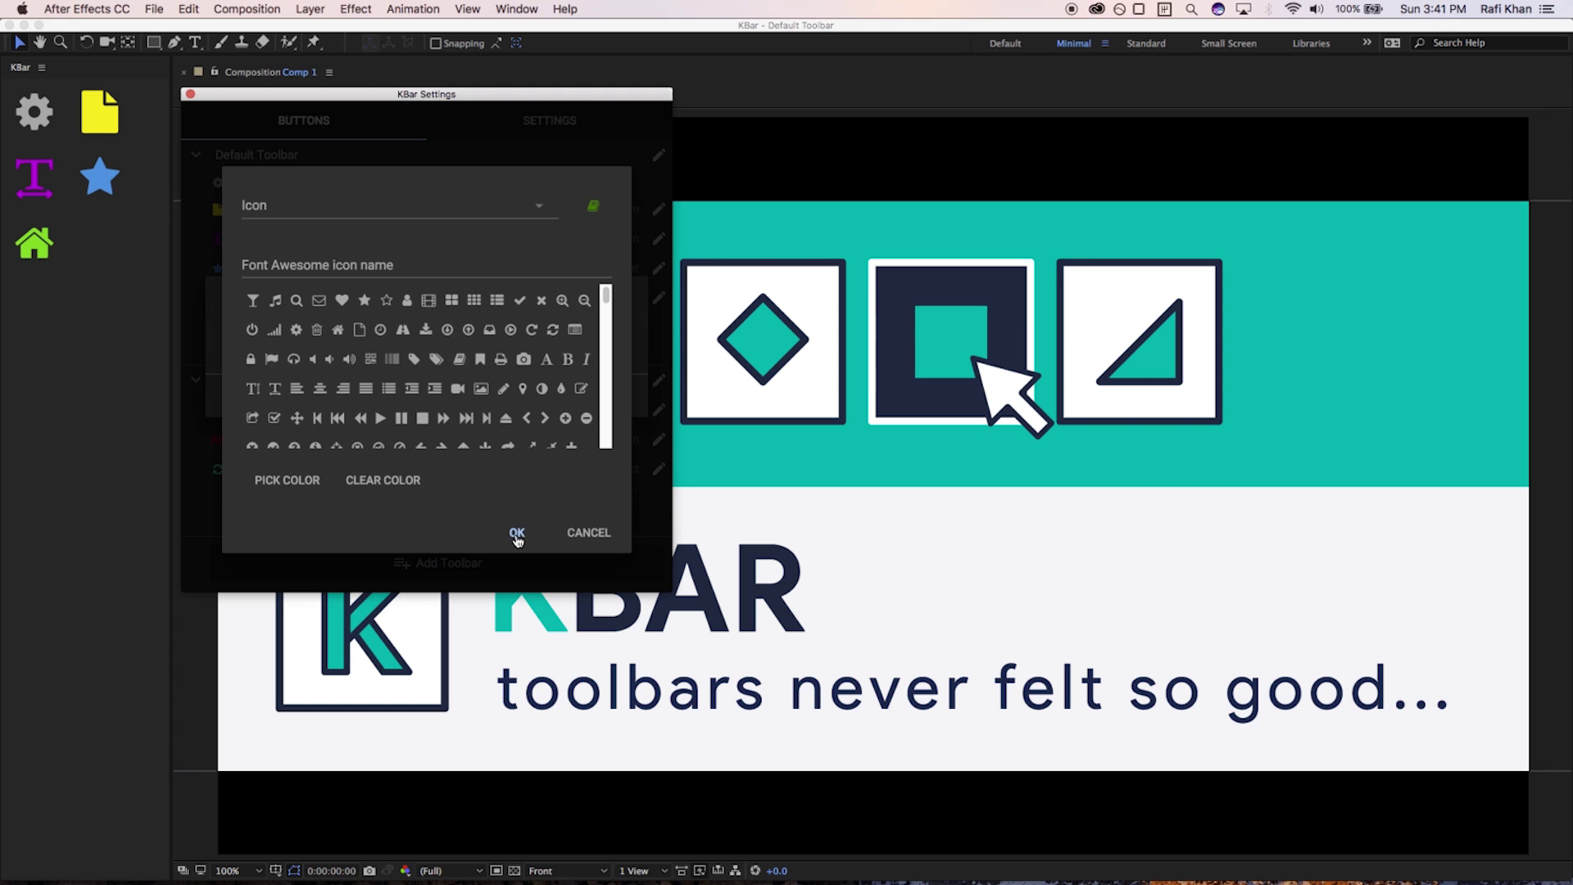
{"action": "left_click", "coordinate": [537, 409]}
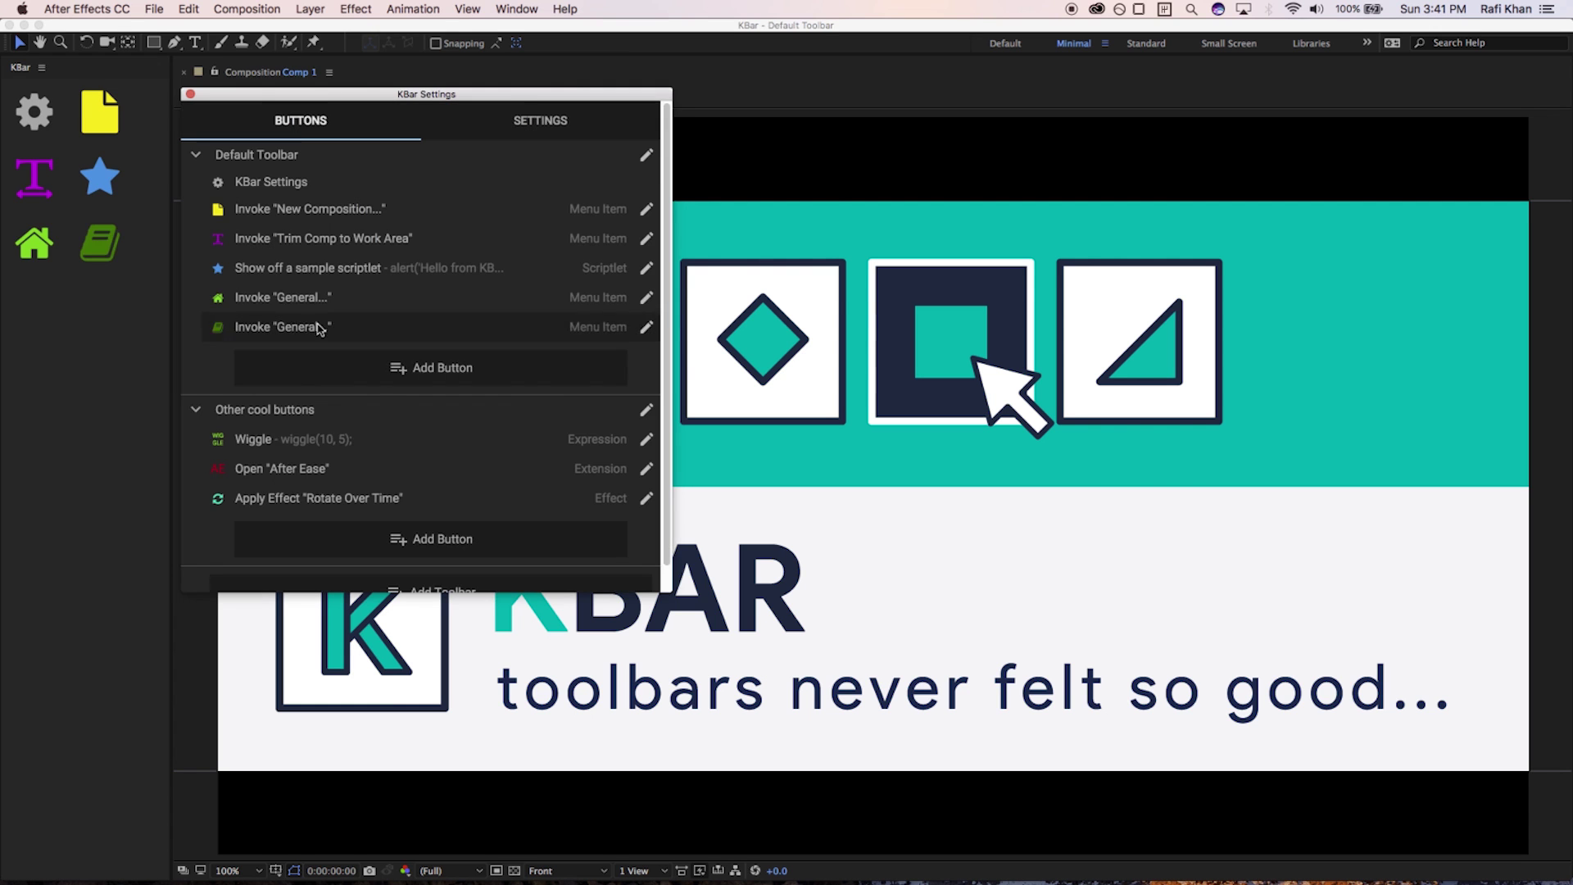
Test the new book button, which opens General Preferences, then cancel Preferences
{"action": "left_click", "coordinate": [100, 241]}
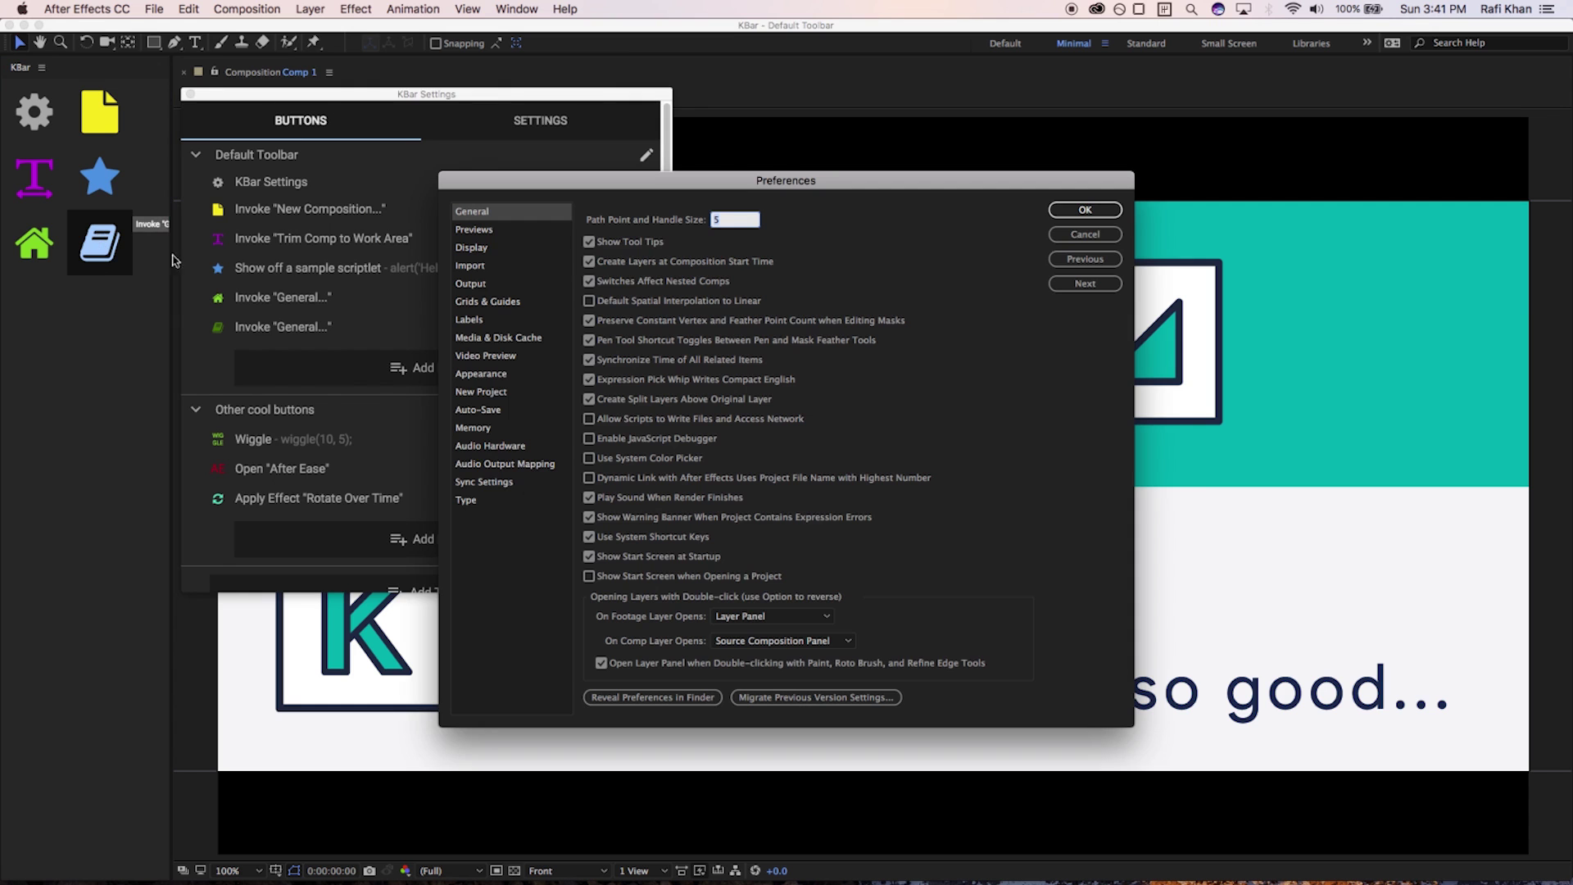
{"action": "left_click", "coordinate": [1084, 235]}
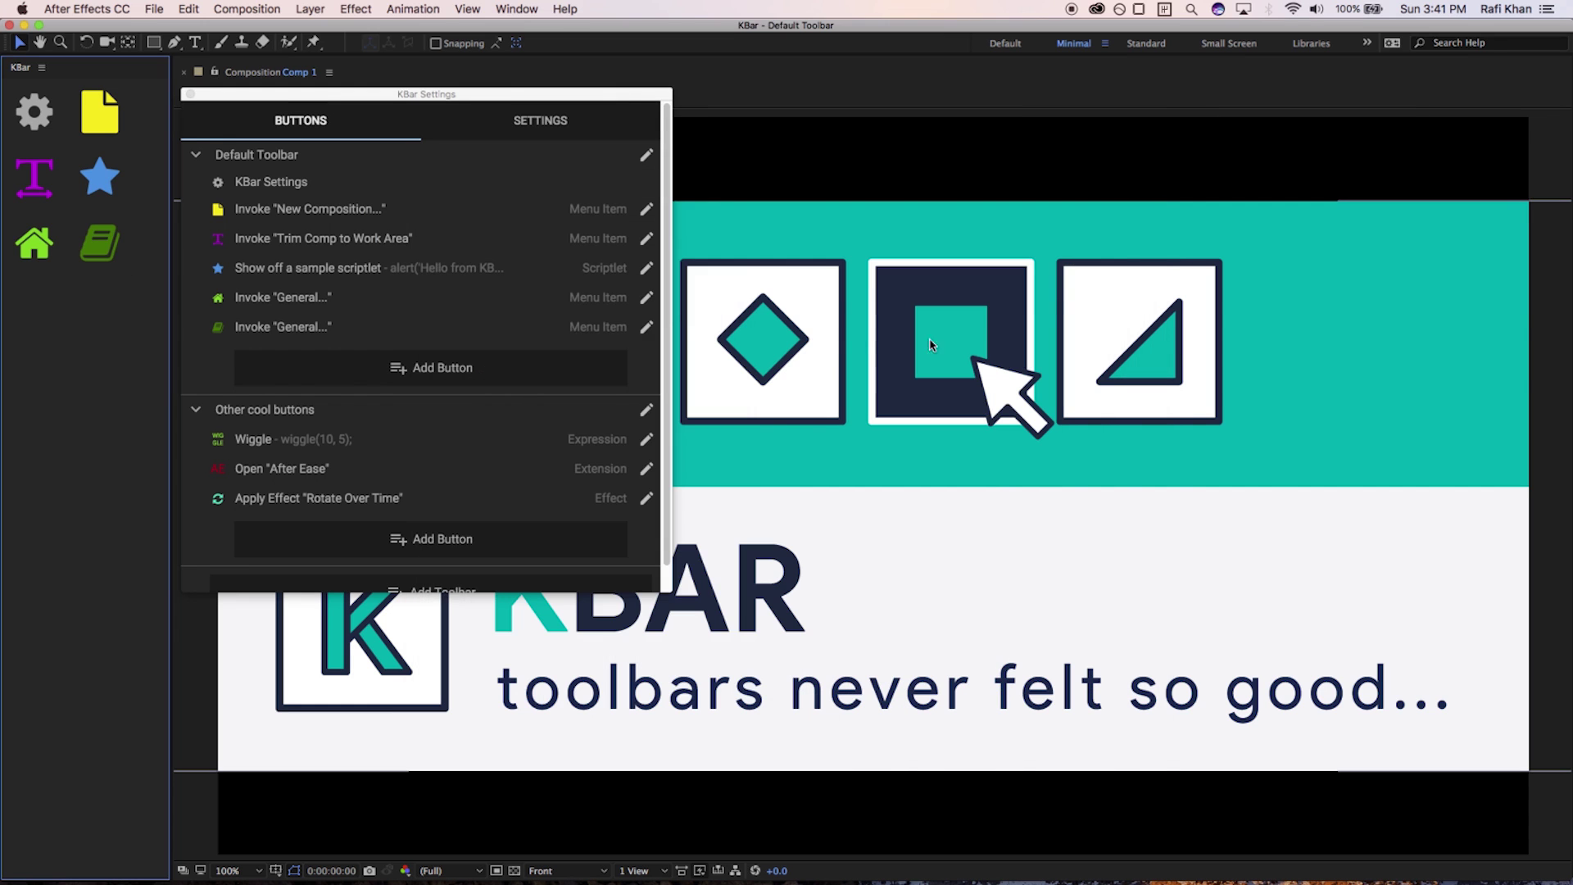
{"action": "left_click", "coordinate": [393, 395]}
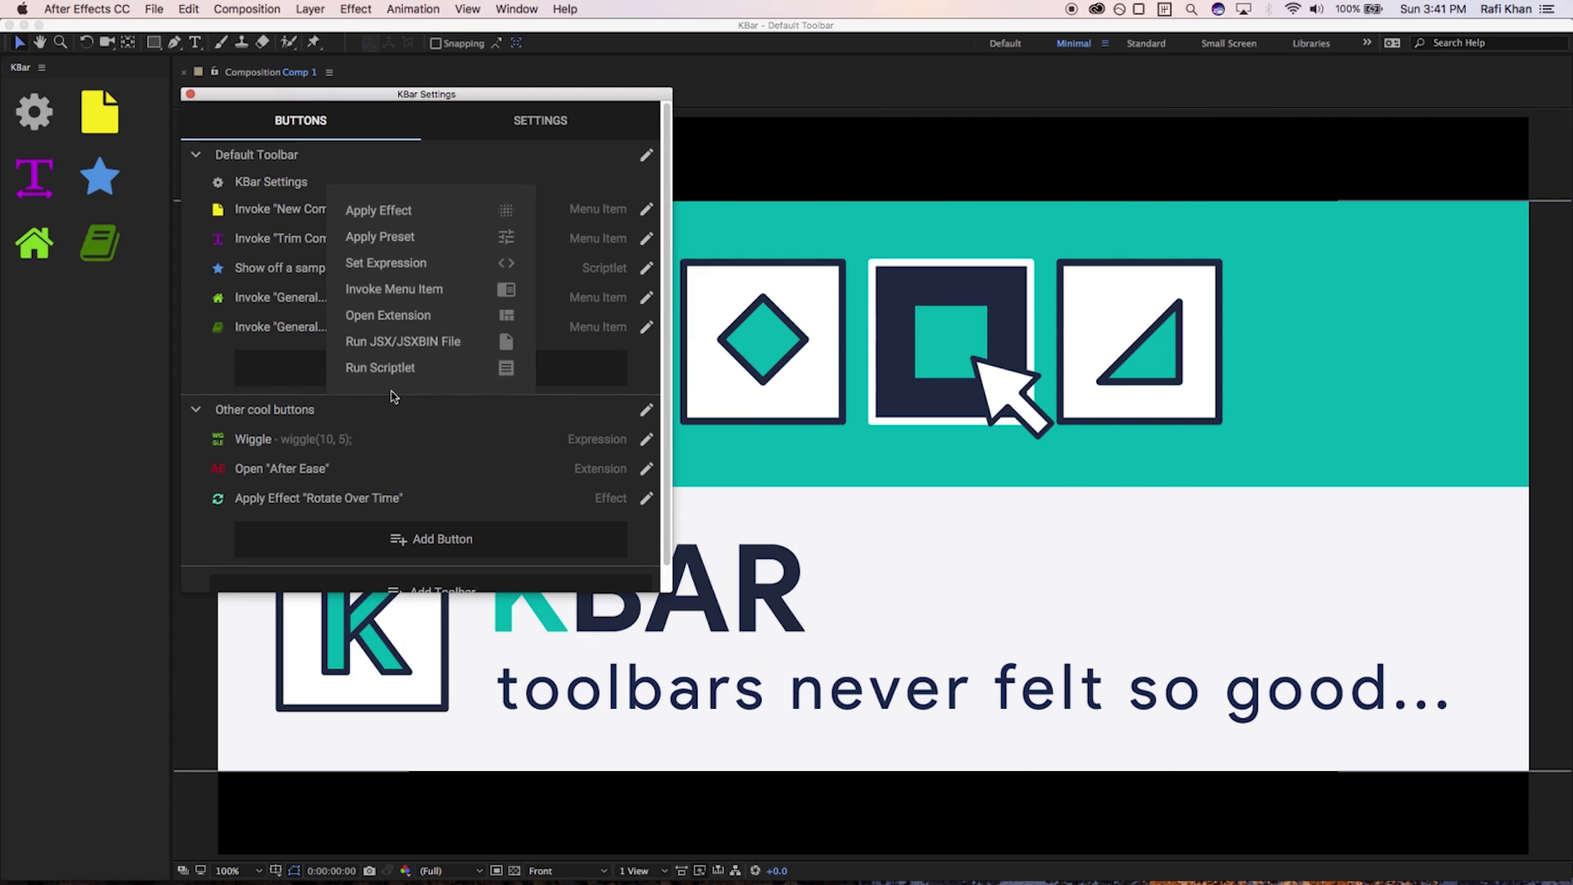
Add a 'CL' Camera Lens Blur button, test it on the composition, then undo the blur
{"action": "left_click", "coordinate": [400, 211]}
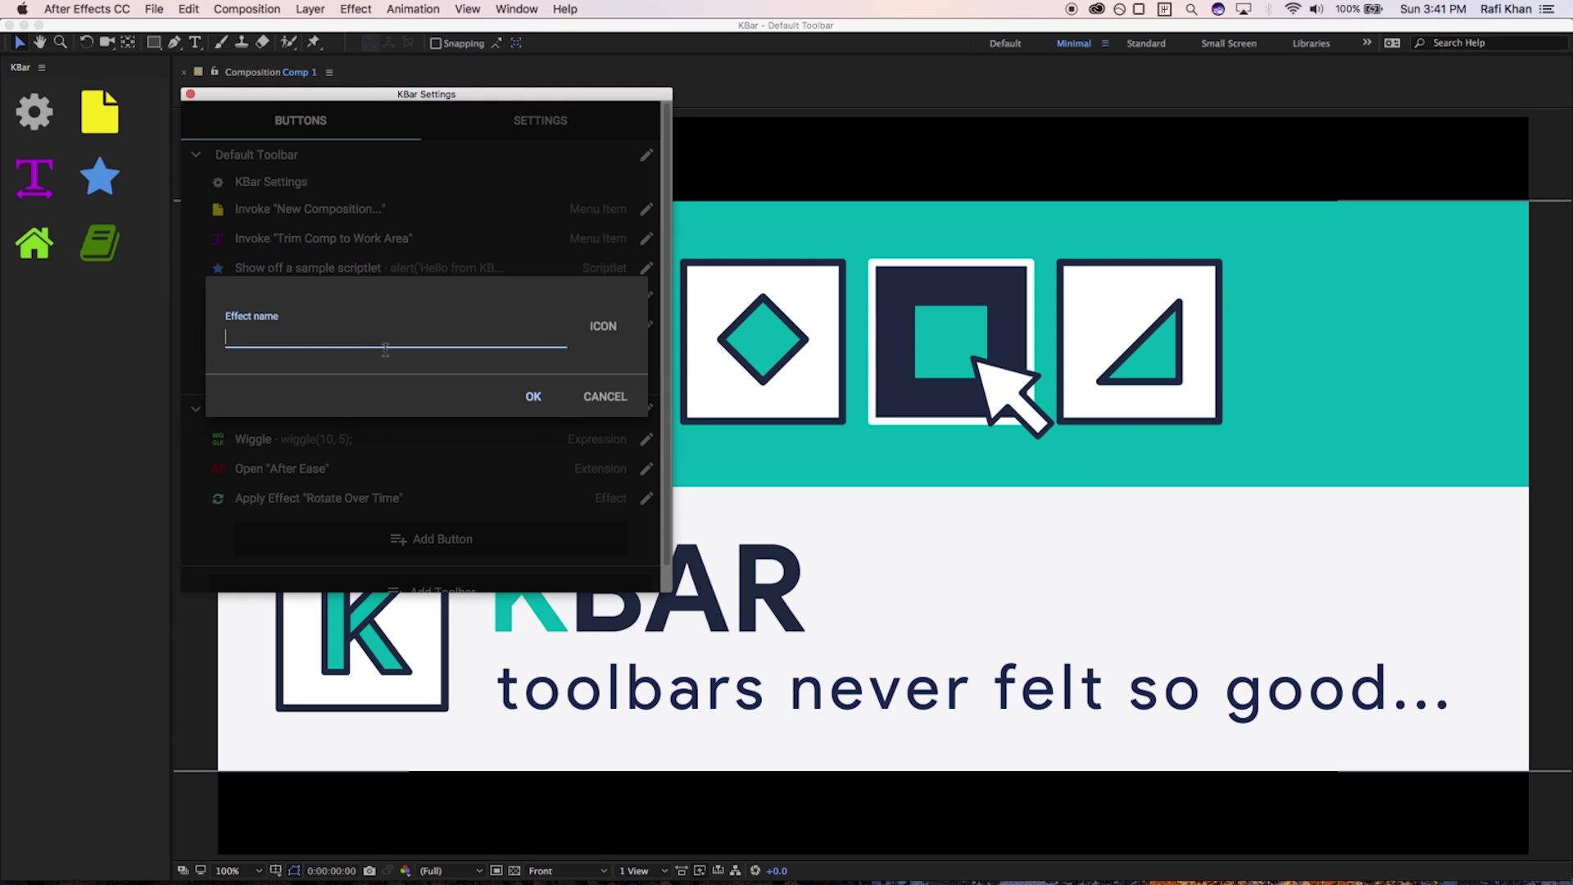
{"action": "type", "text": "blur"}
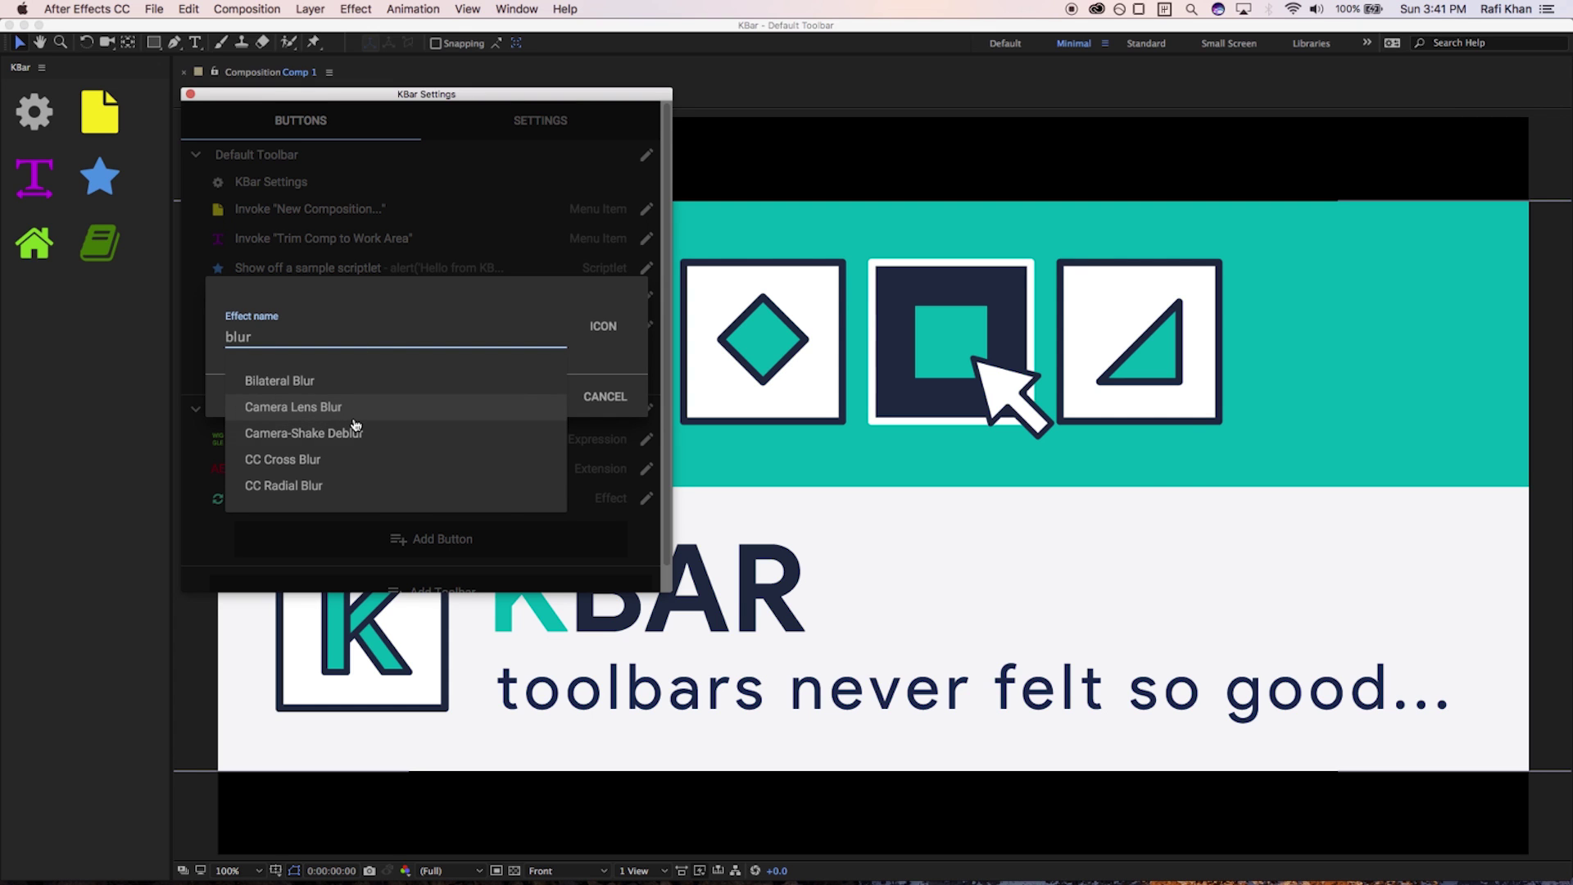
{"action": "left_click", "coordinate": [295, 407]}
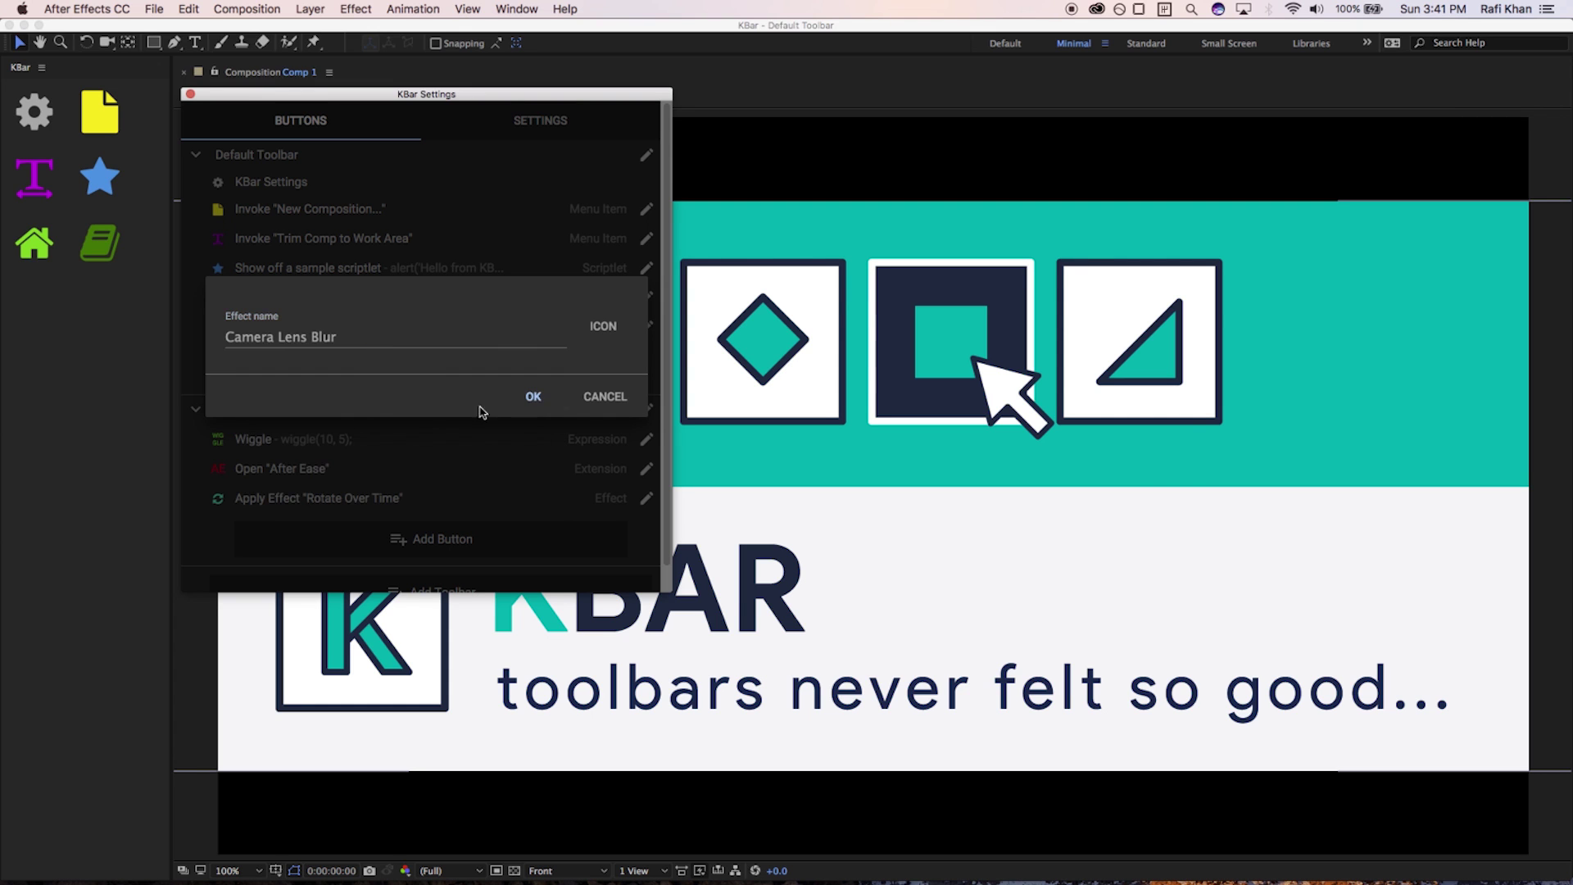
{"action": "left_click", "coordinate": [547, 397]}
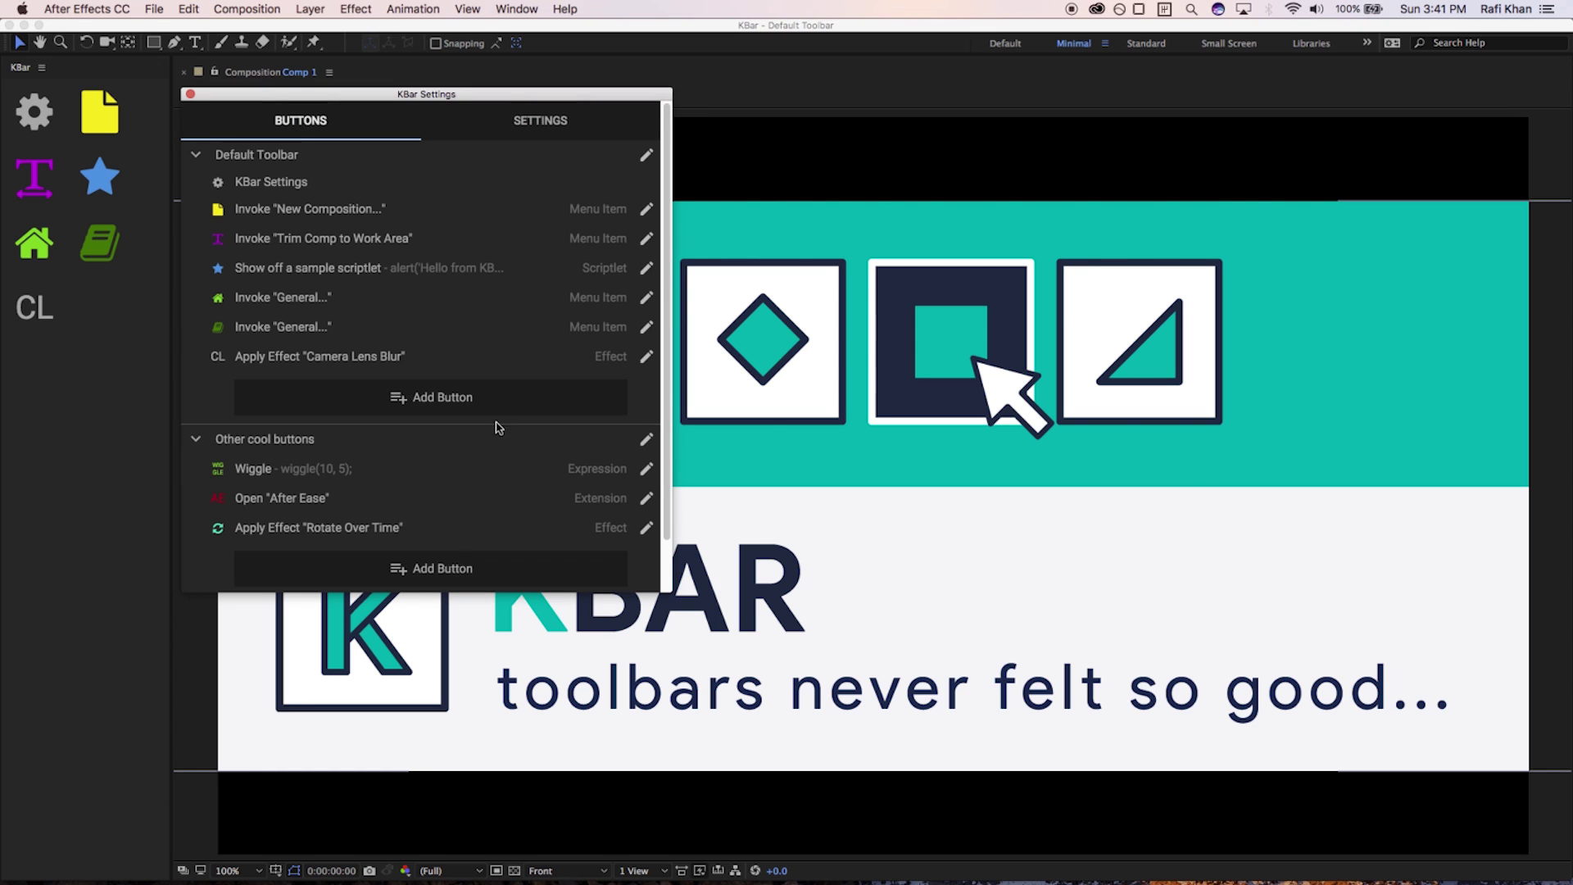
{"action": "left_click", "coordinate": [35, 307]}
{"action": "key", "text": "super+z"}
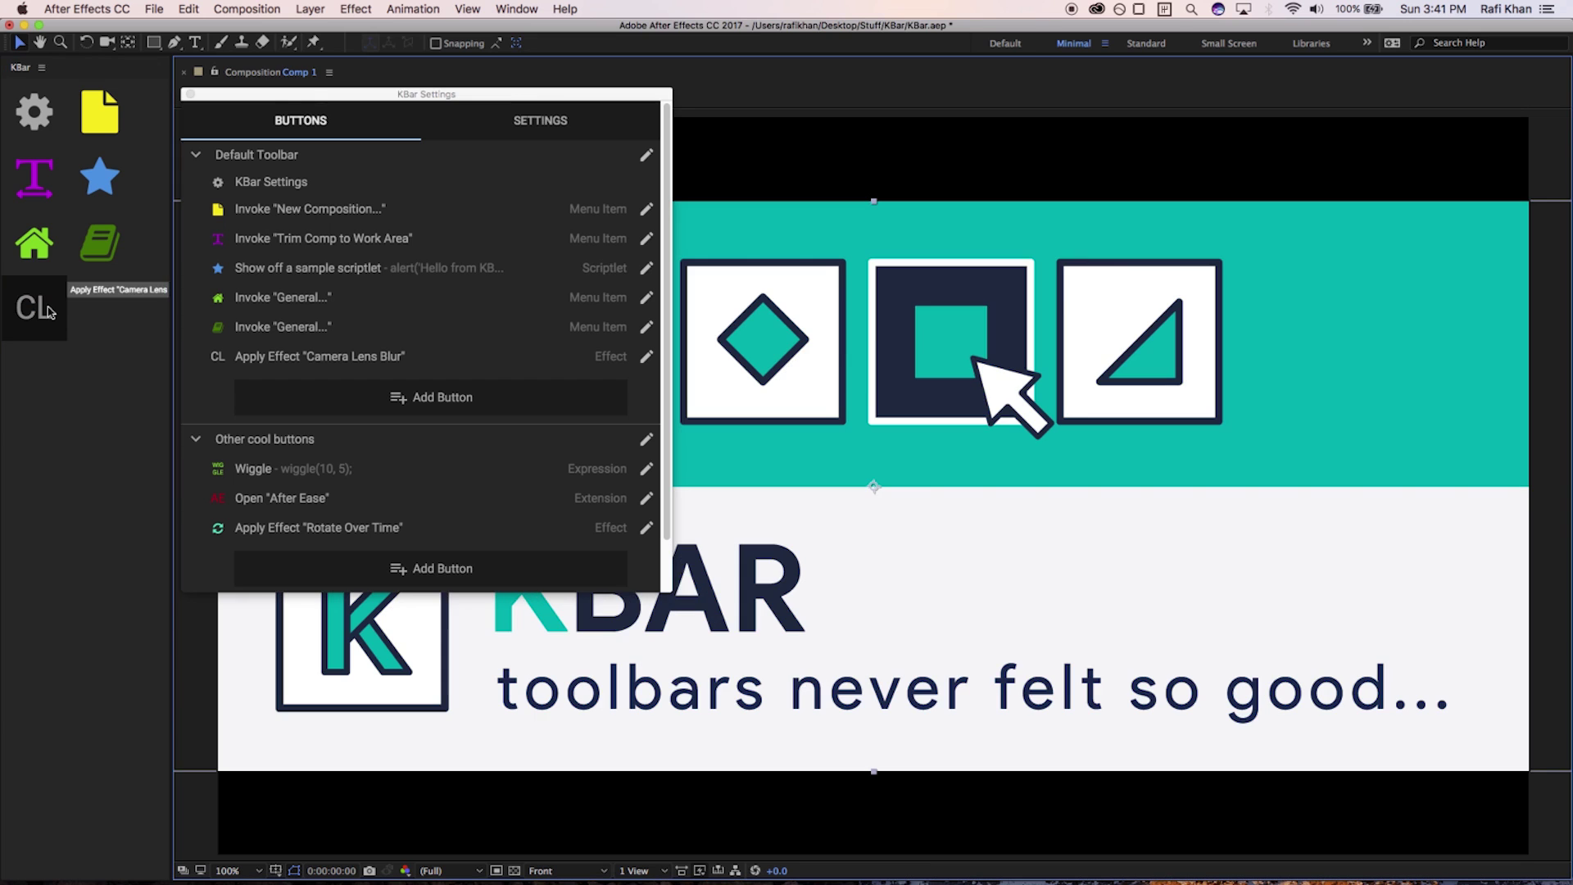
Create an 'Alert' scriptlet button running alert('hello world'), test it, and save it
{"action": "left_click", "coordinate": [426, 95]}
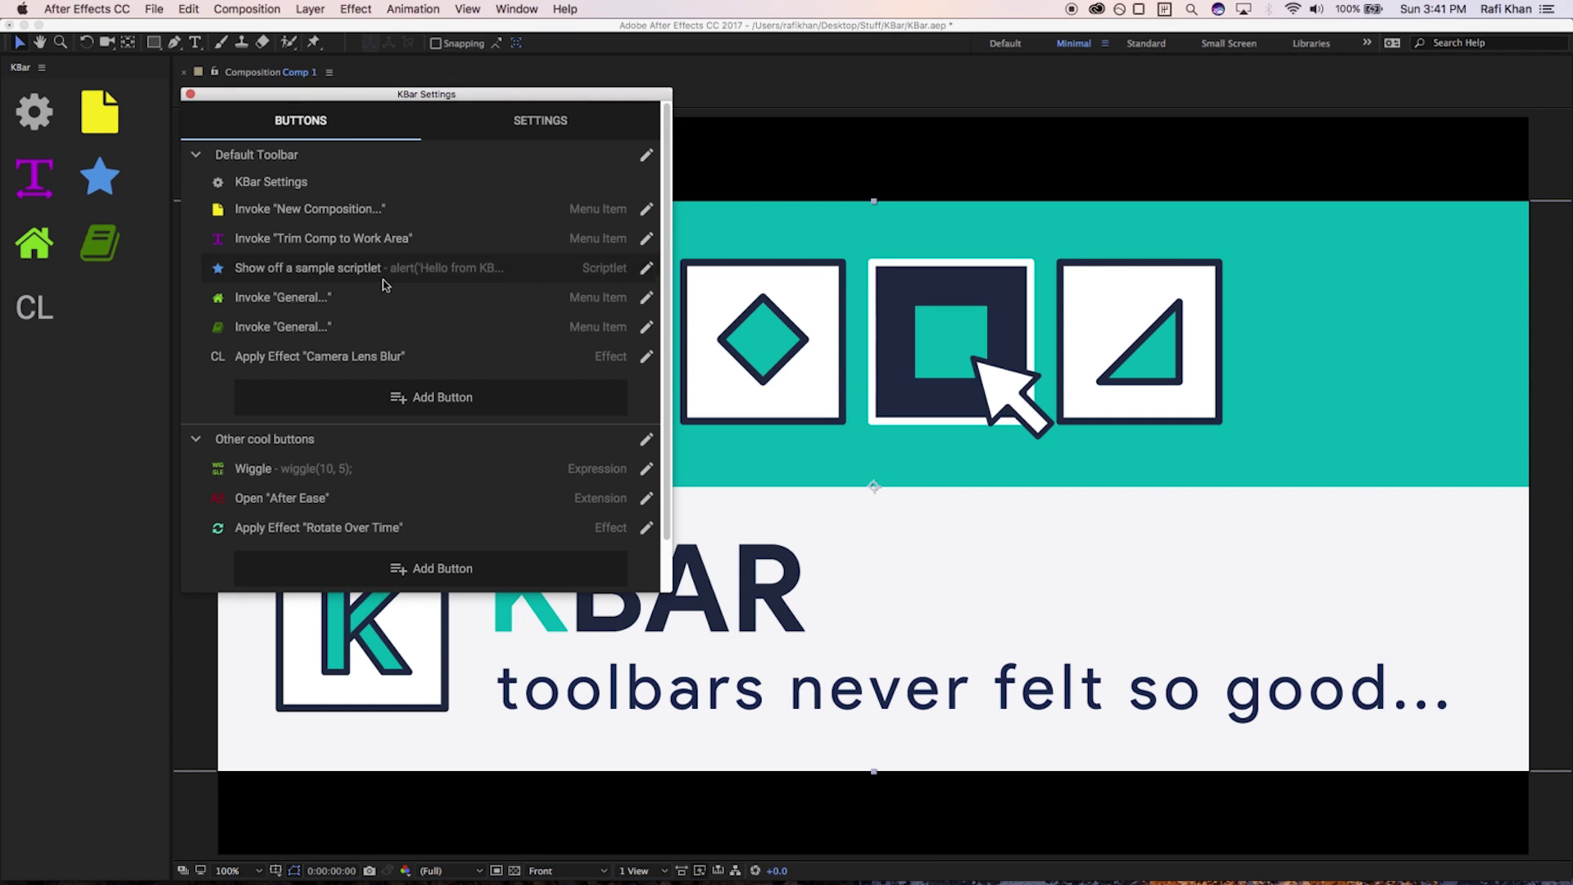
{"action": "left_click", "coordinate": [414, 401]}
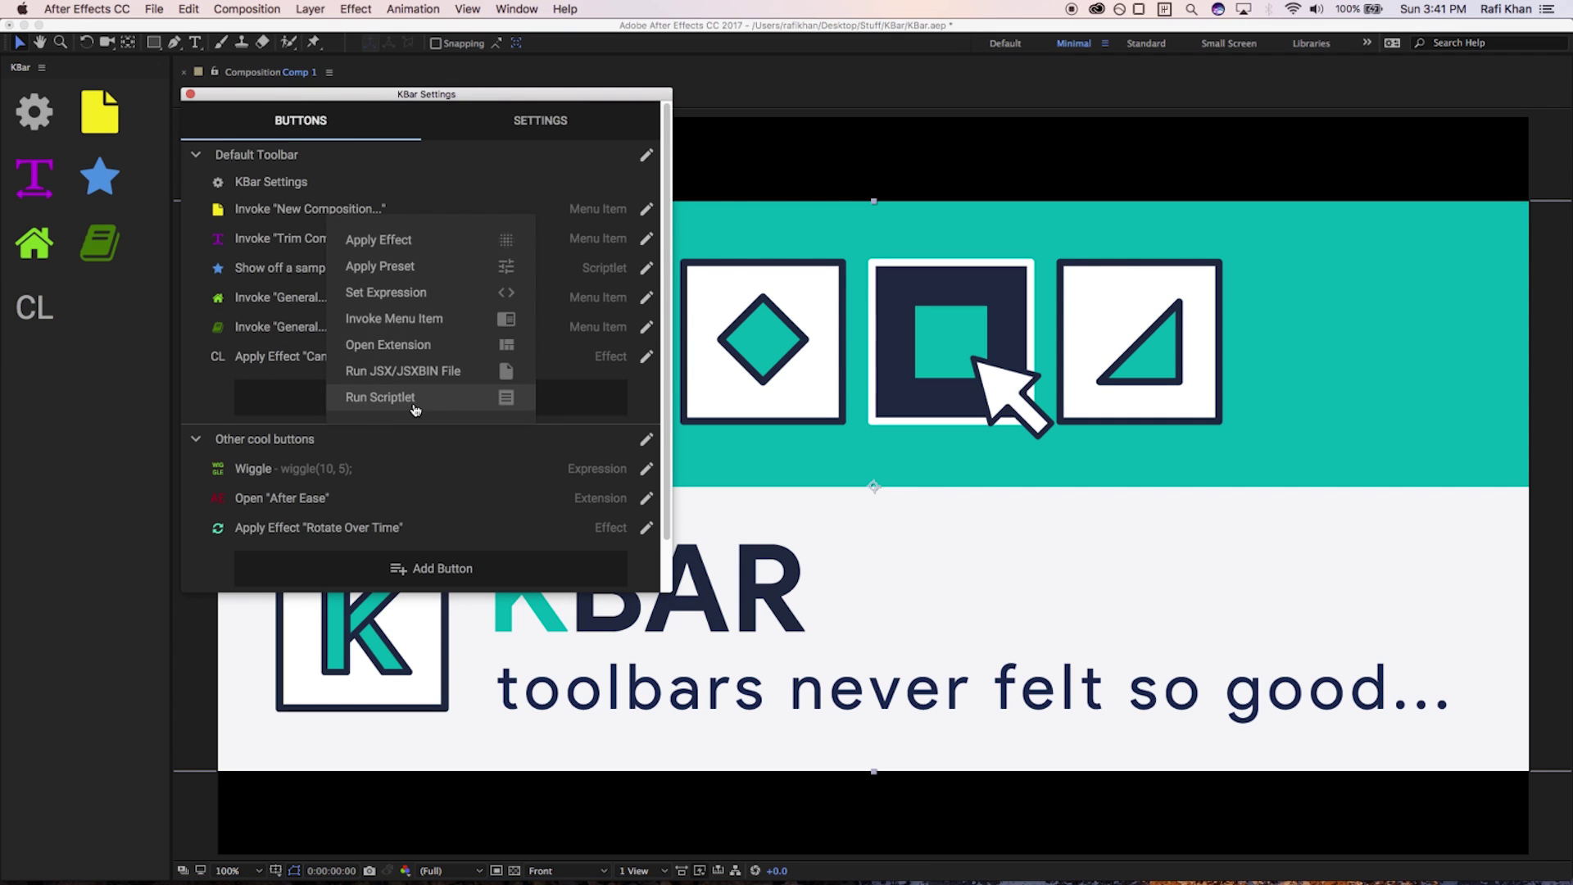
{"action": "left_click", "coordinate": [414, 402]}
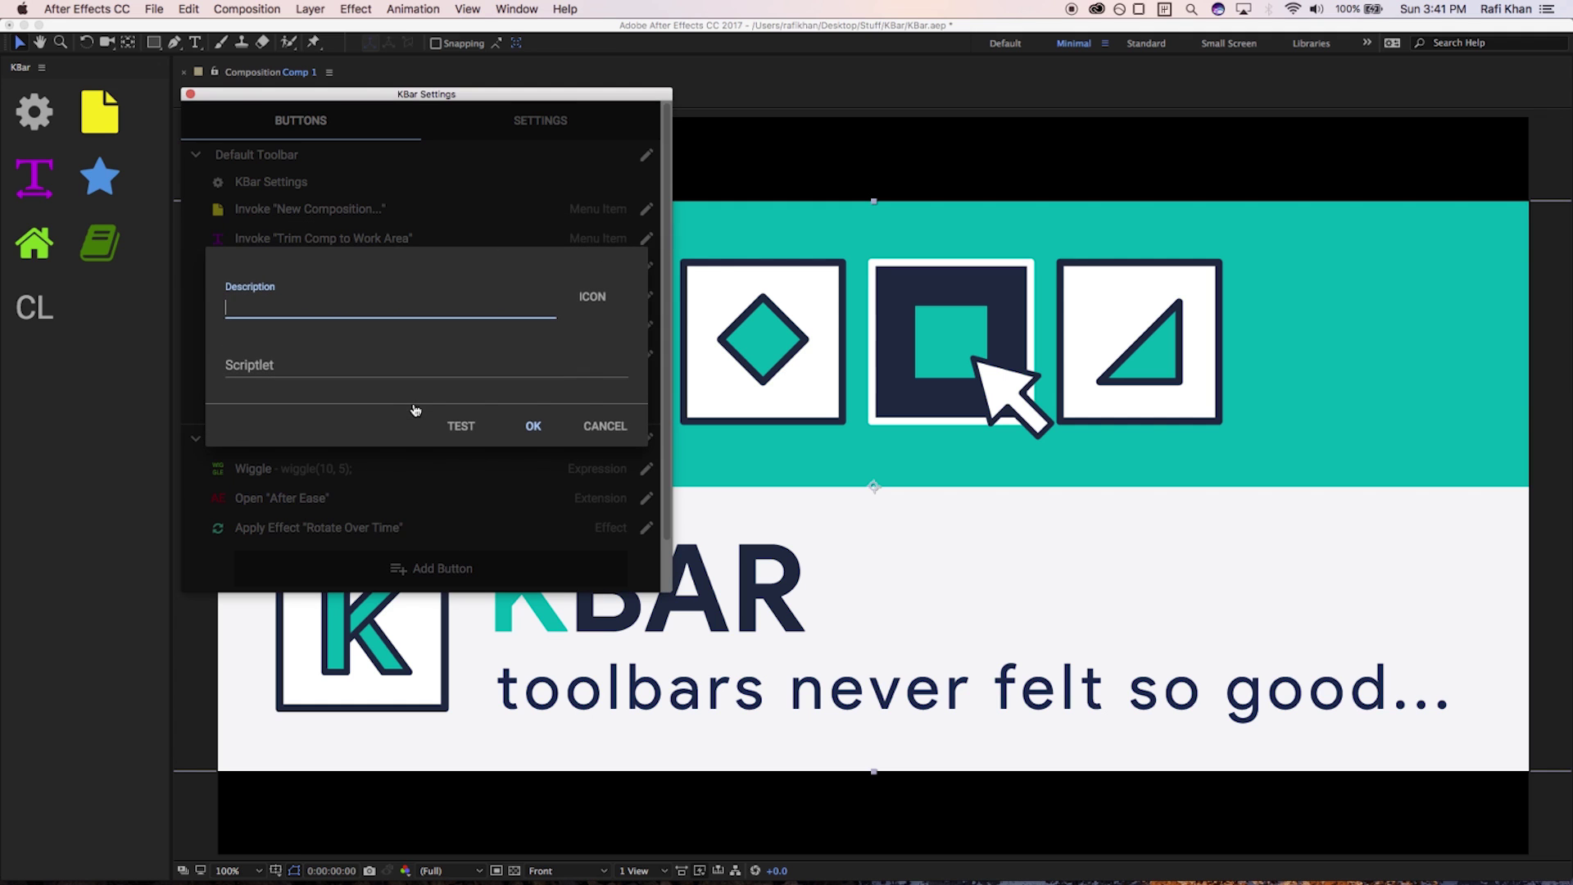
{"action": "type", "text": "Alert"}
{"action": "left_click", "coordinate": [394, 367]}
{"action": "type", "text": "alert("}
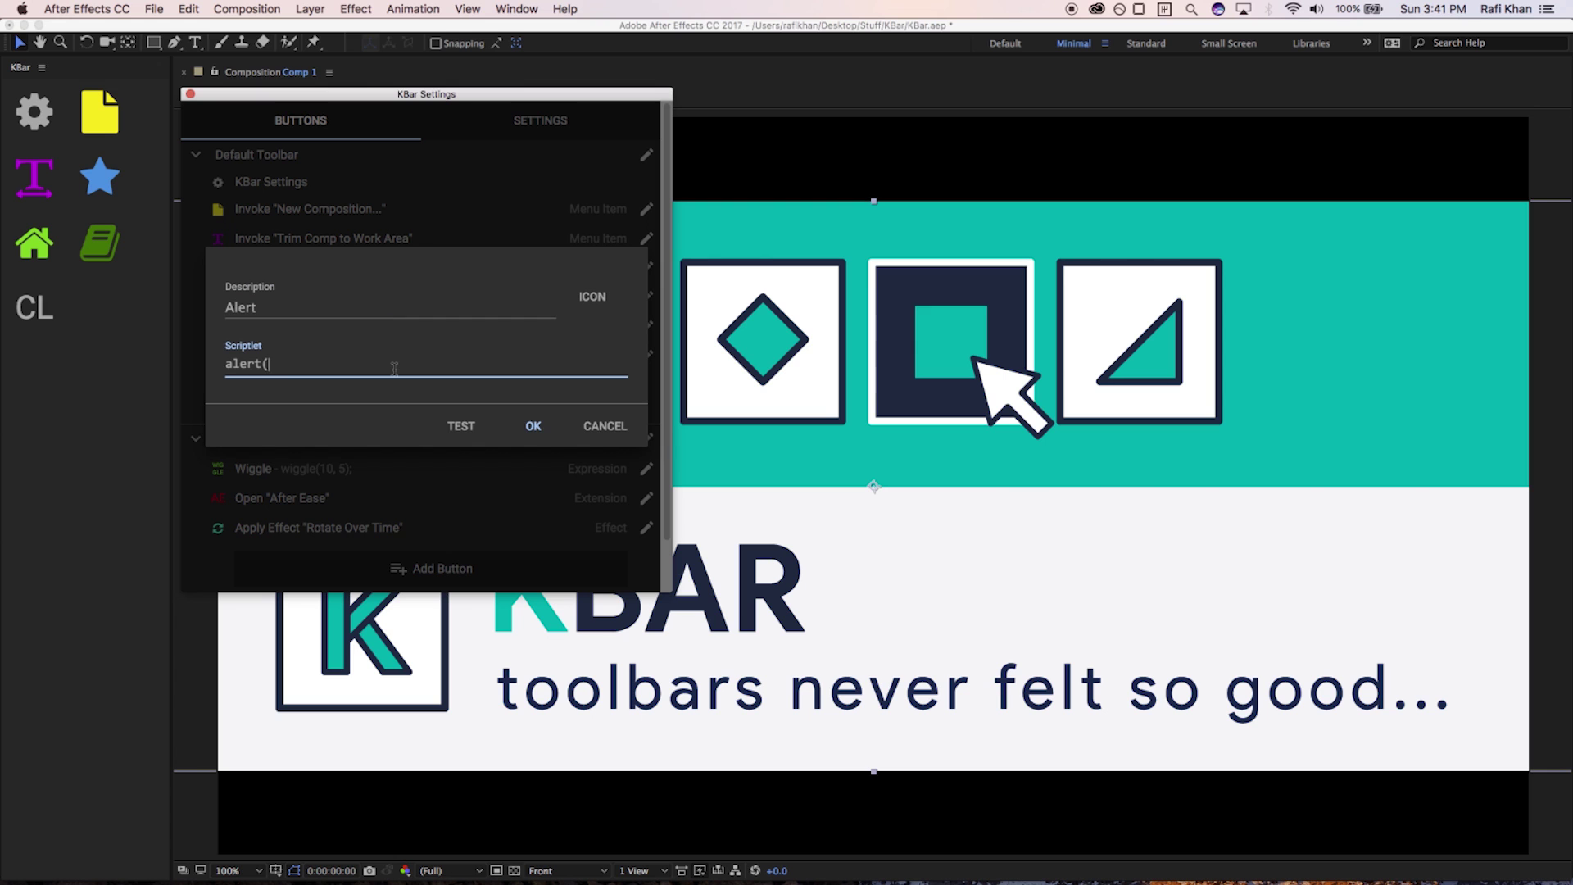
{"action": "type", "text": "'hello world"}
{"action": "type", "text": "')"}
{"action": "left_click", "coordinate": [461, 426]}
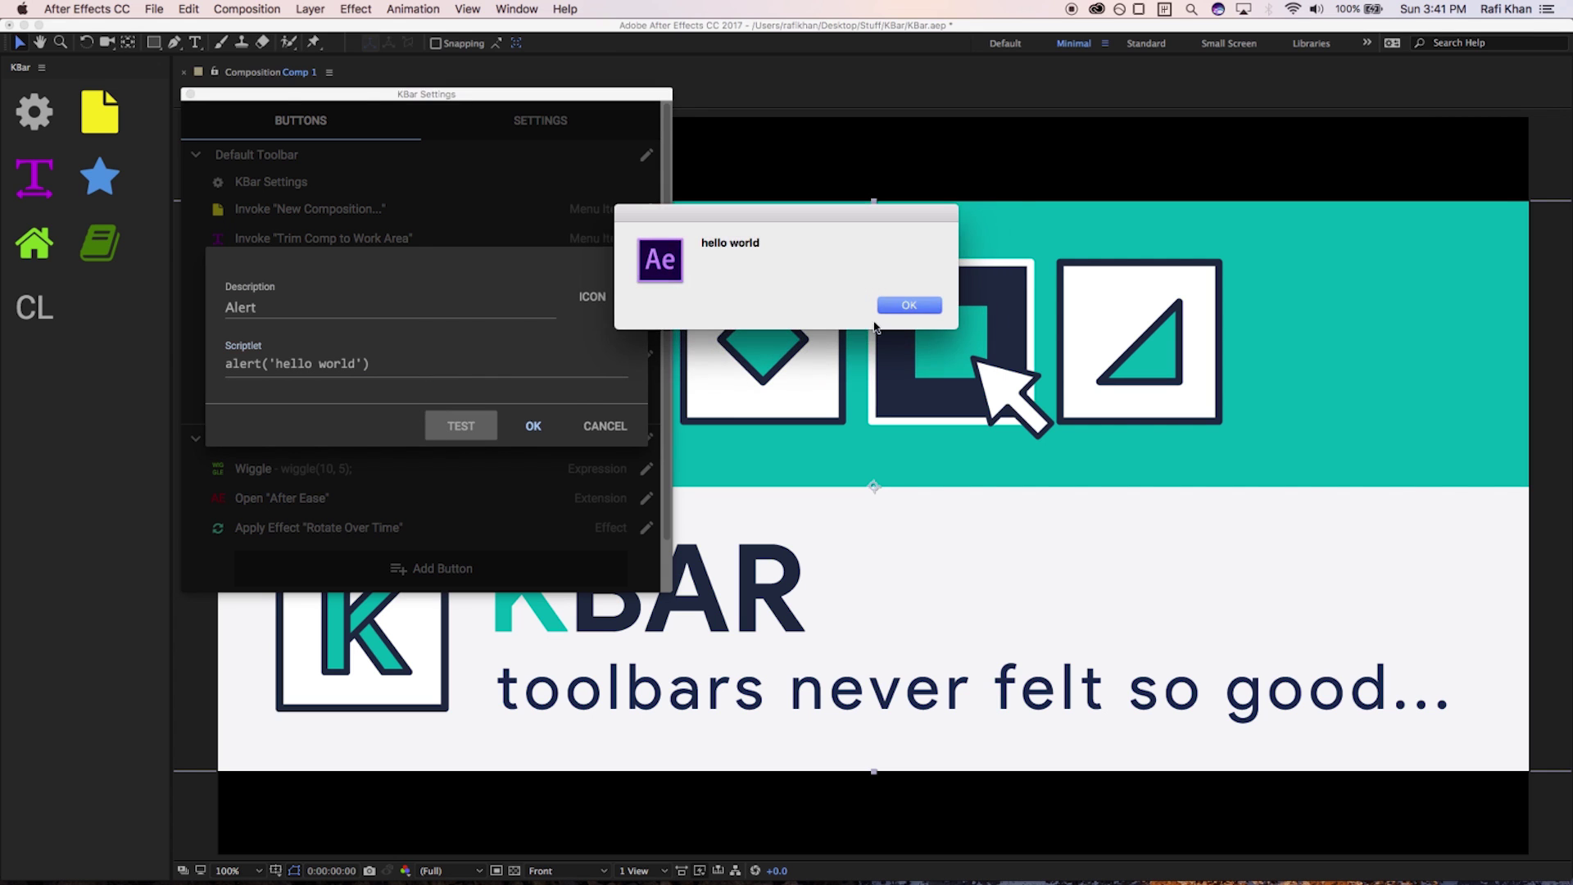
{"action": "left_click", "coordinate": [907, 305]}
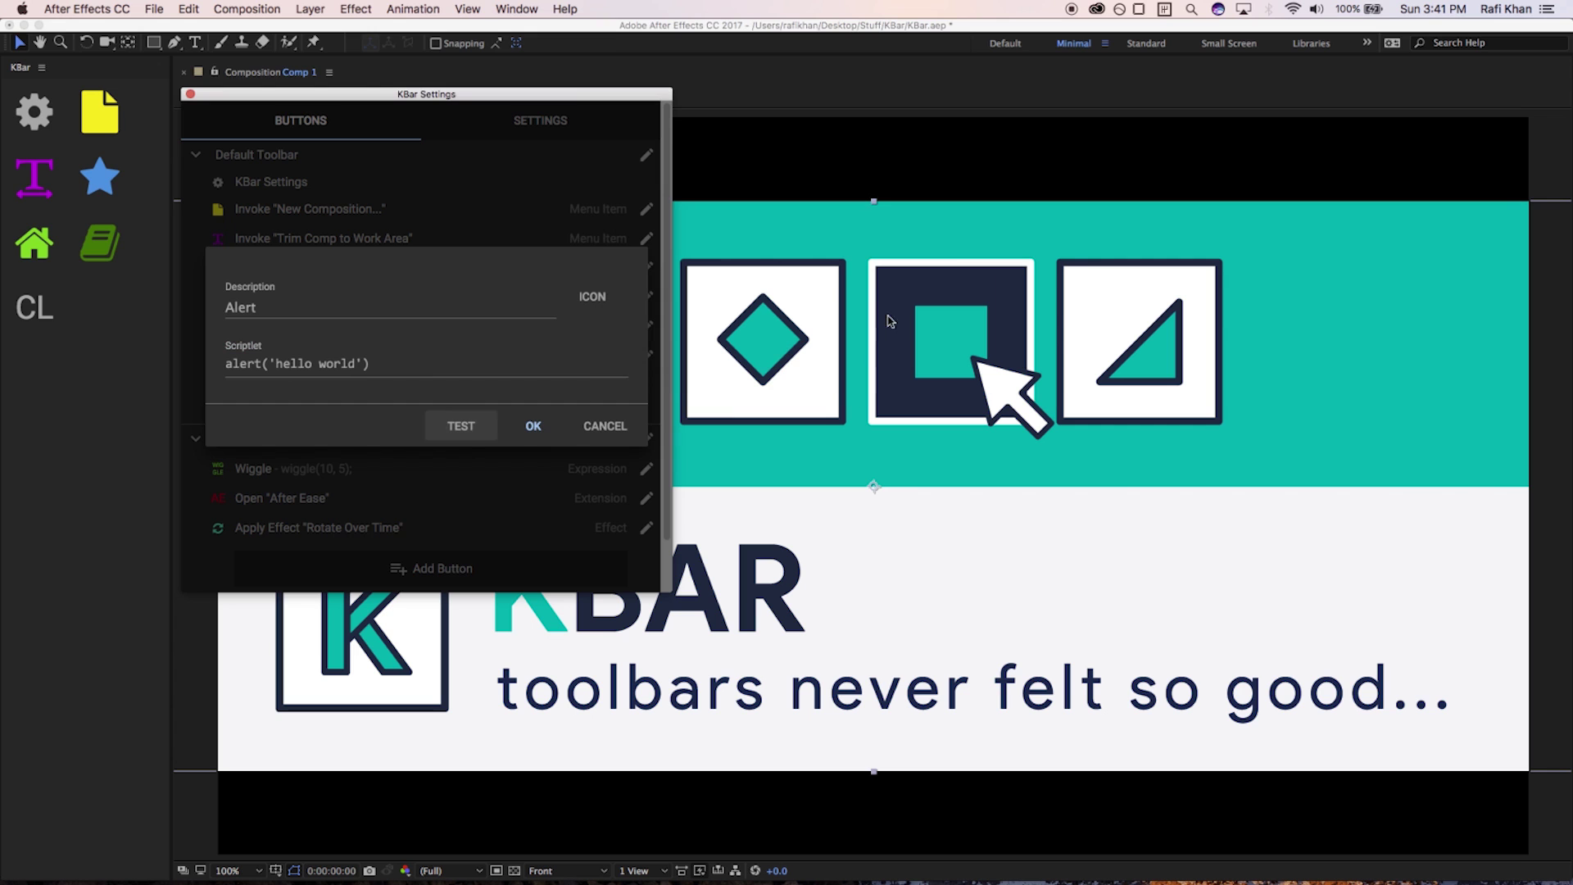
{"action": "left_click", "coordinate": [532, 428]}
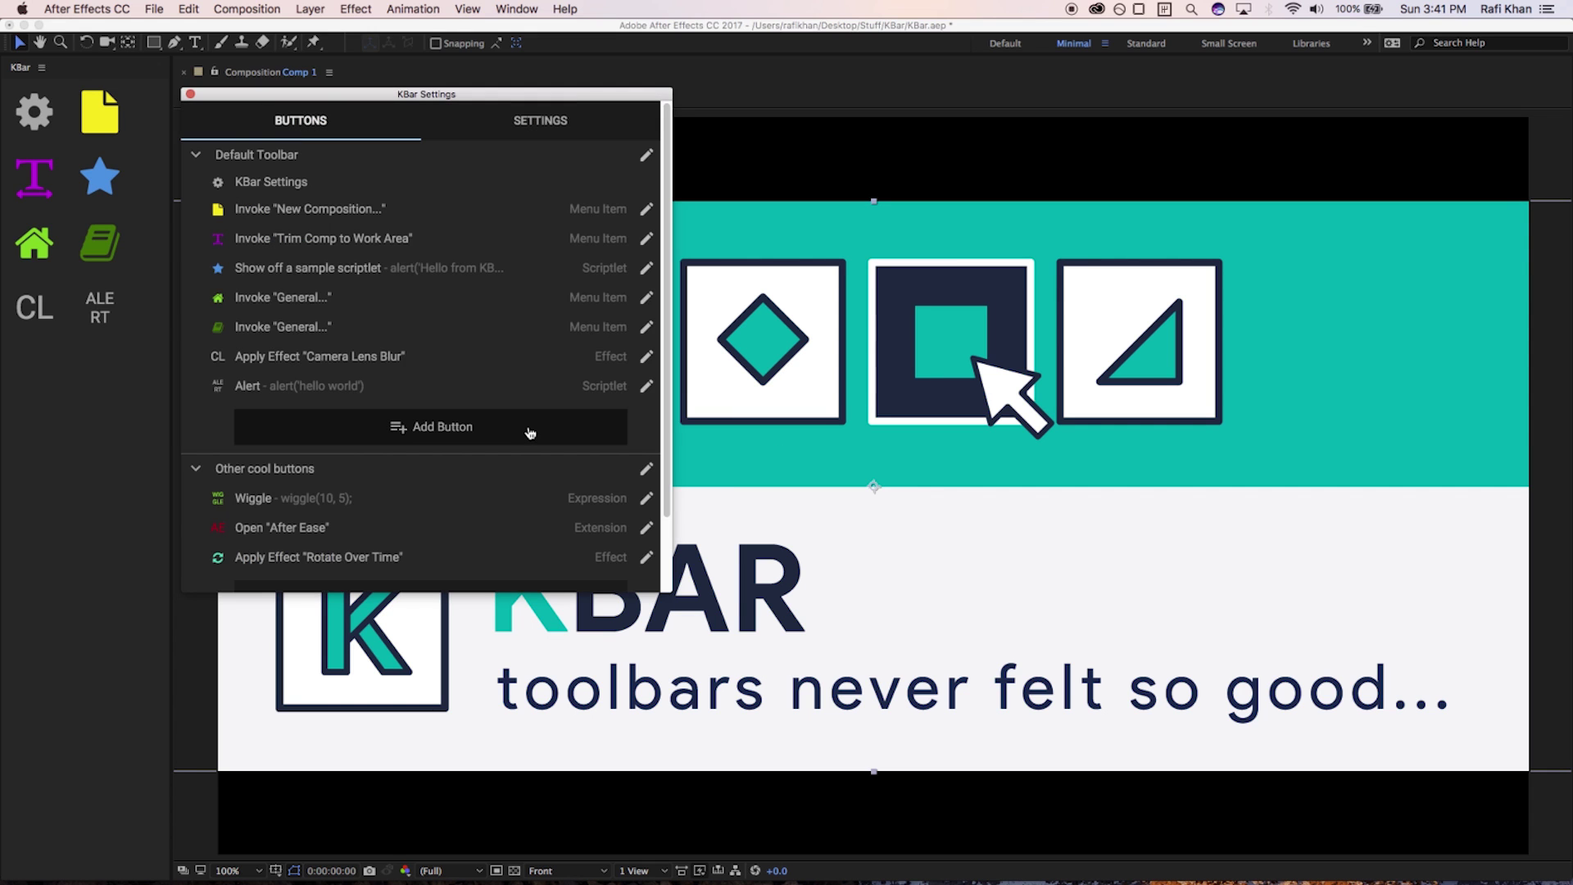